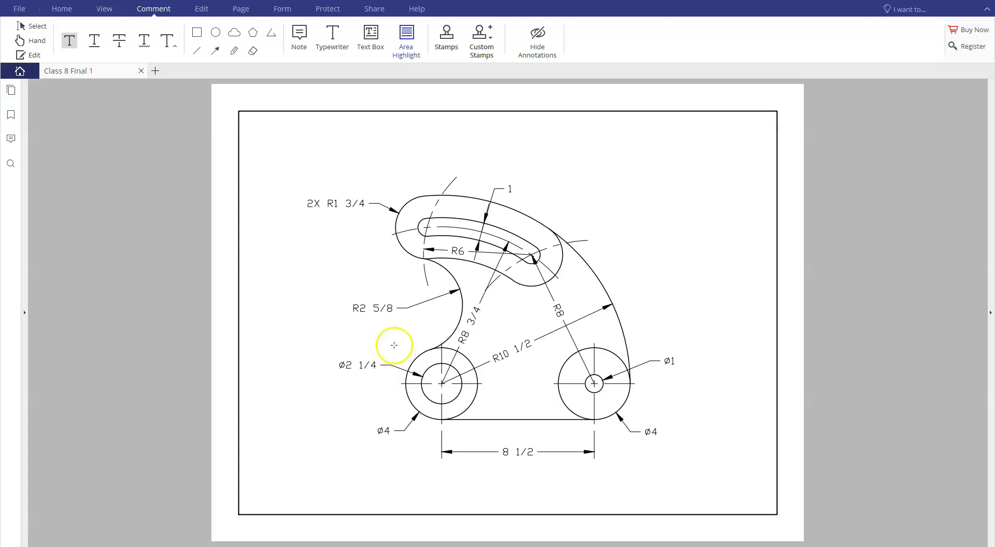
Step: Area-highlight the left circle pair, the right circle pair and the curved slot area in PDFelement
drag(393, 344, 488, 423)
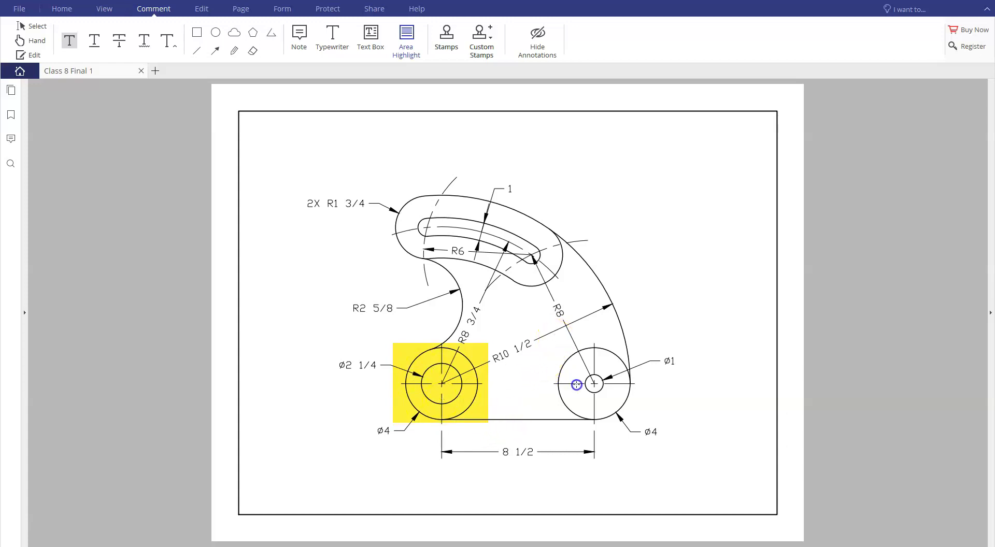
drag(556, 339, 642, 436)
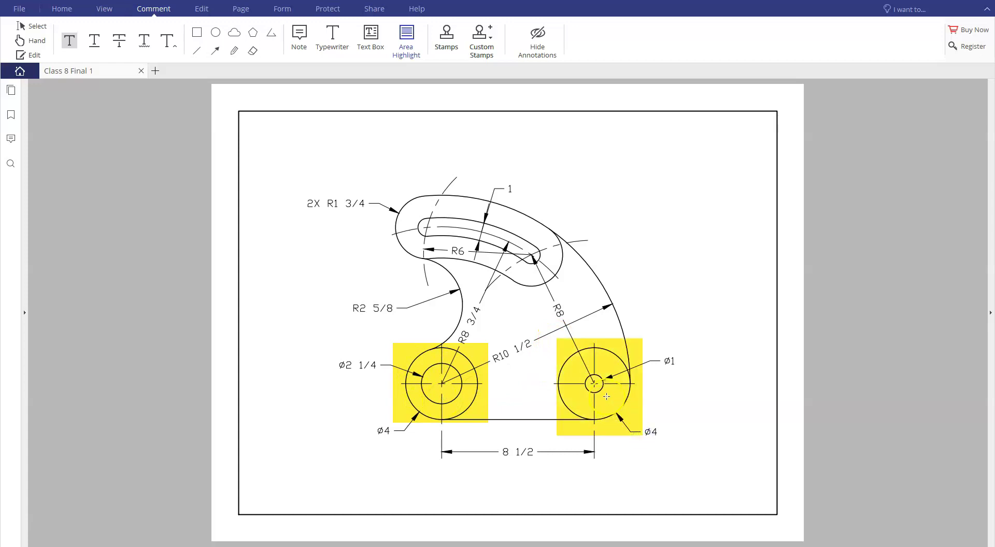
drag(390, 187, 590, 308)
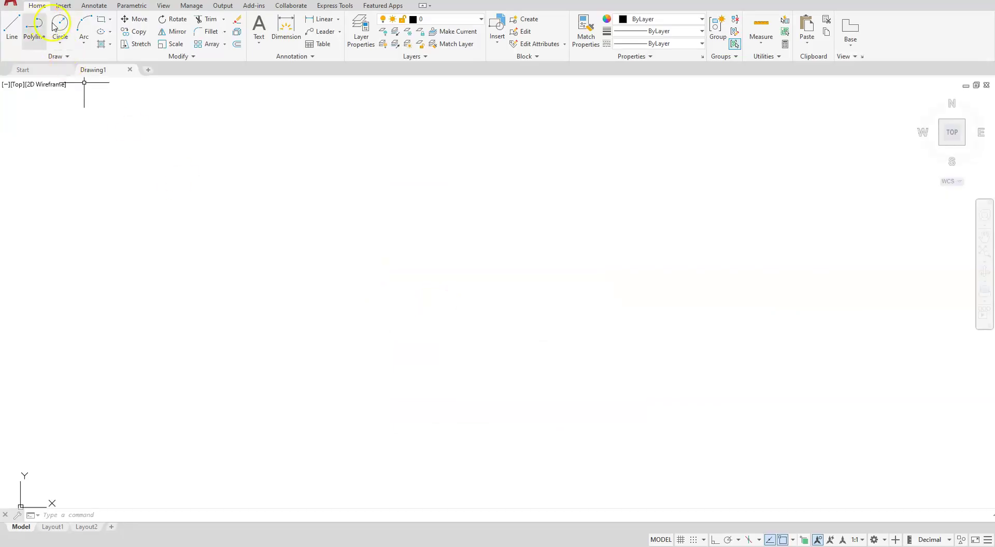
Step: Draw a 4-diameter circle near the middle of the canvas
click(59, 43)
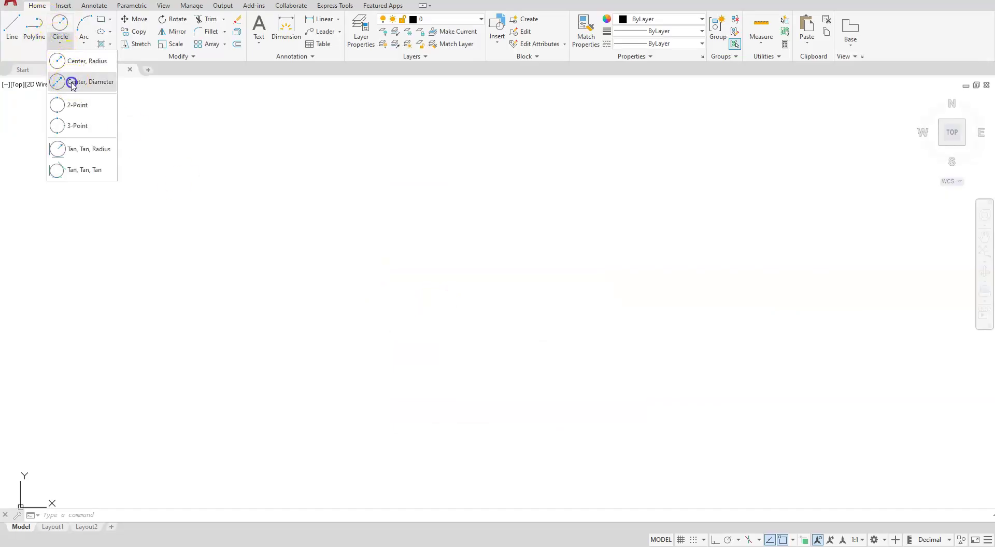
click(69, 80)
click(369, 311)
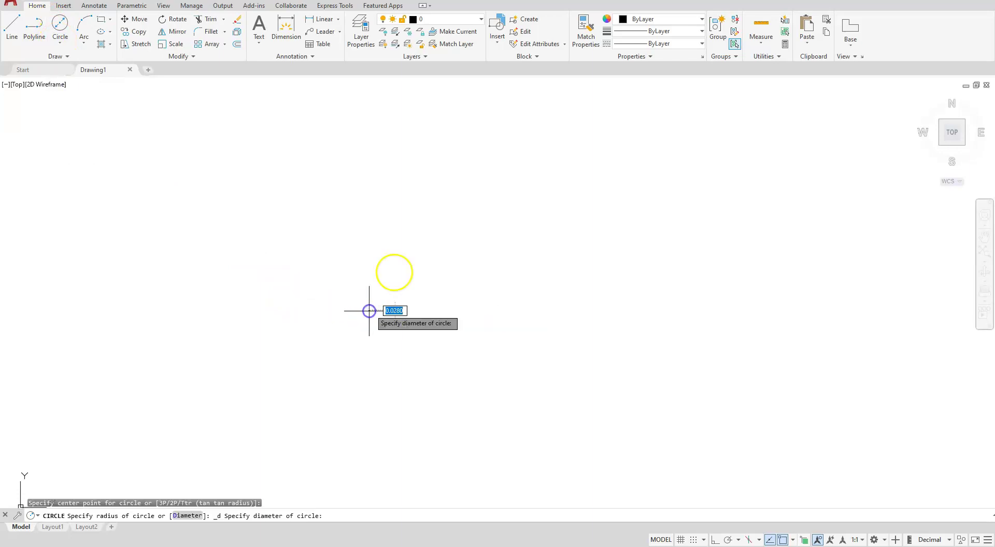
key(Return)
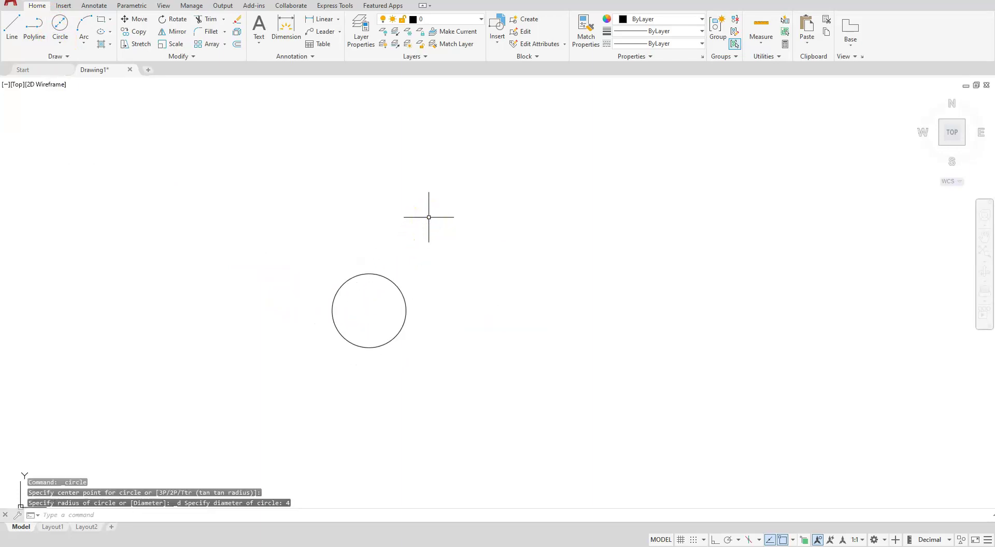
Step: Add a concentric 2.25-diameter circle at the same center
click(59, 47)
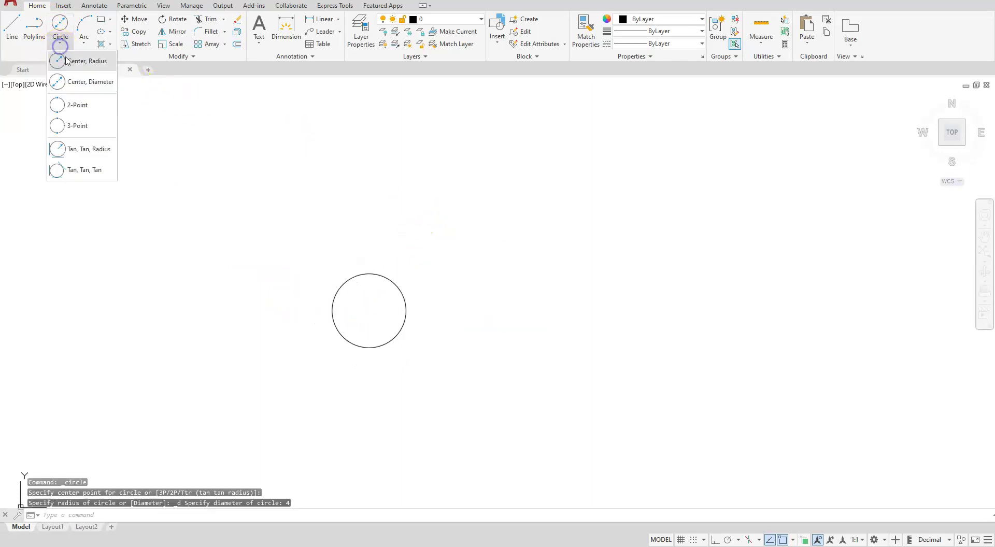
click(75, 81)
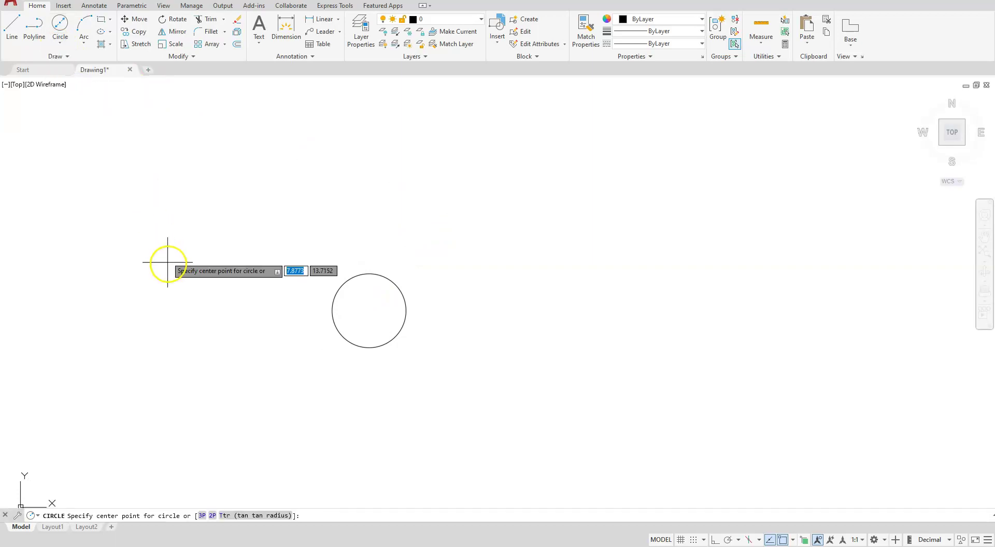
click(369, 310)
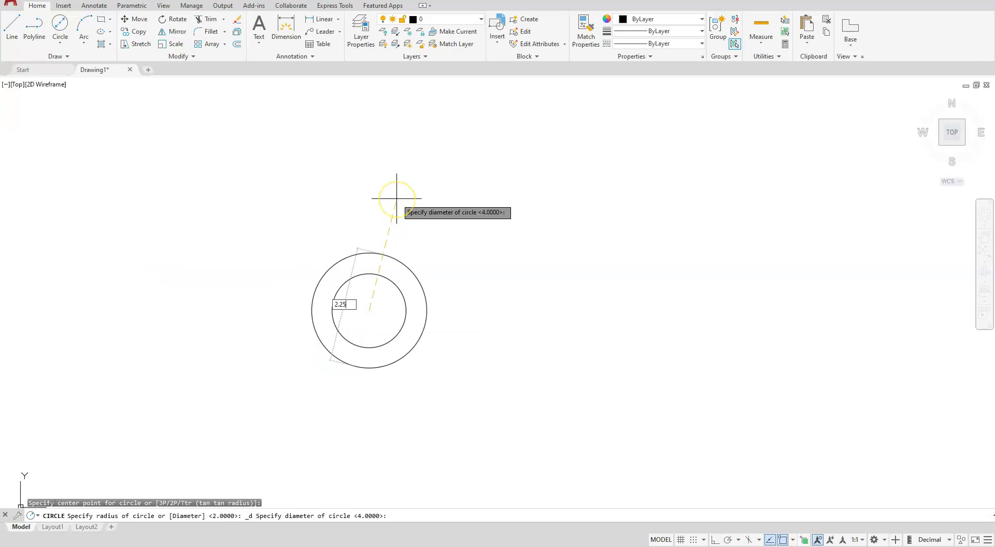
key(Return)
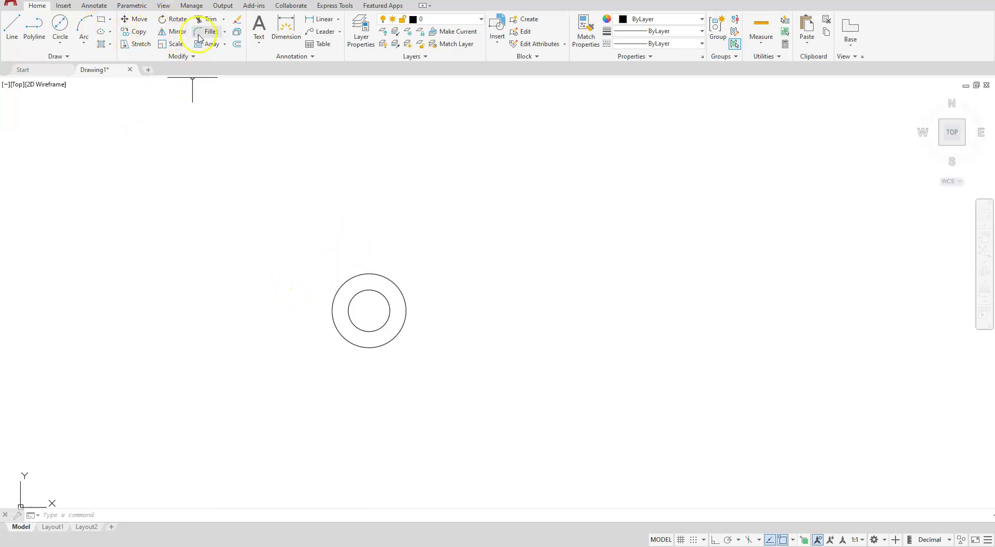
Step: Copy the 4-diameter outer circle 8-1/2 units straight to the right with Ortho on
click(406, 301)
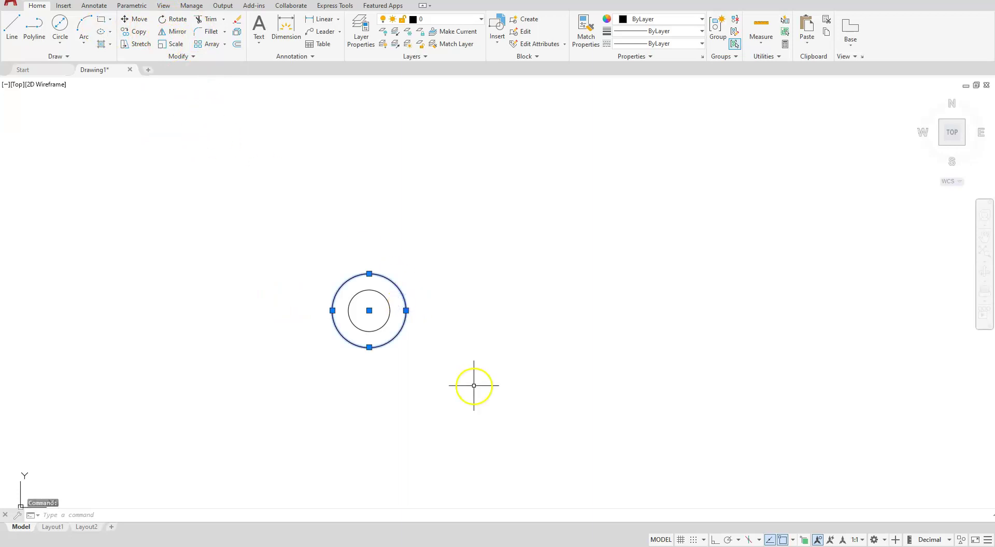
click(368, 310)
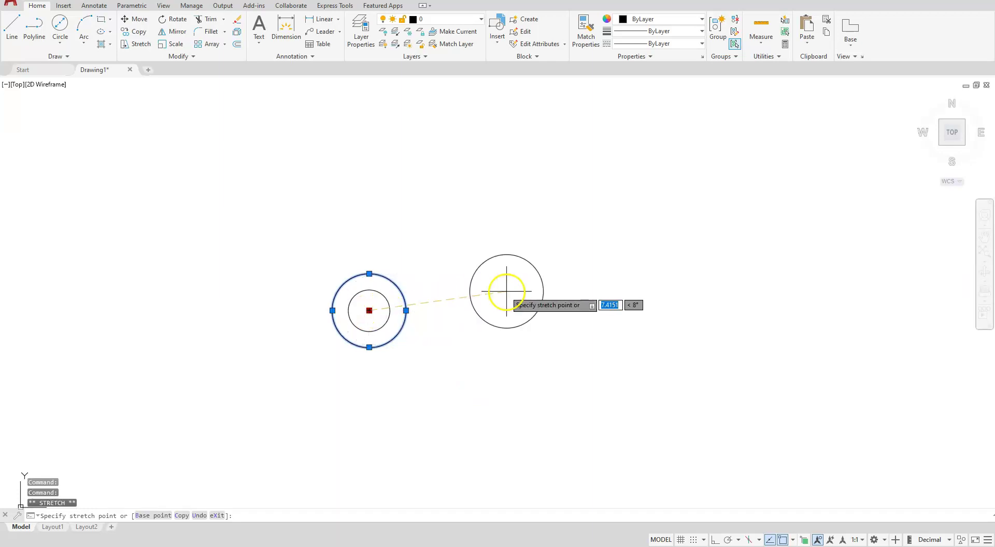
click(179, 514)
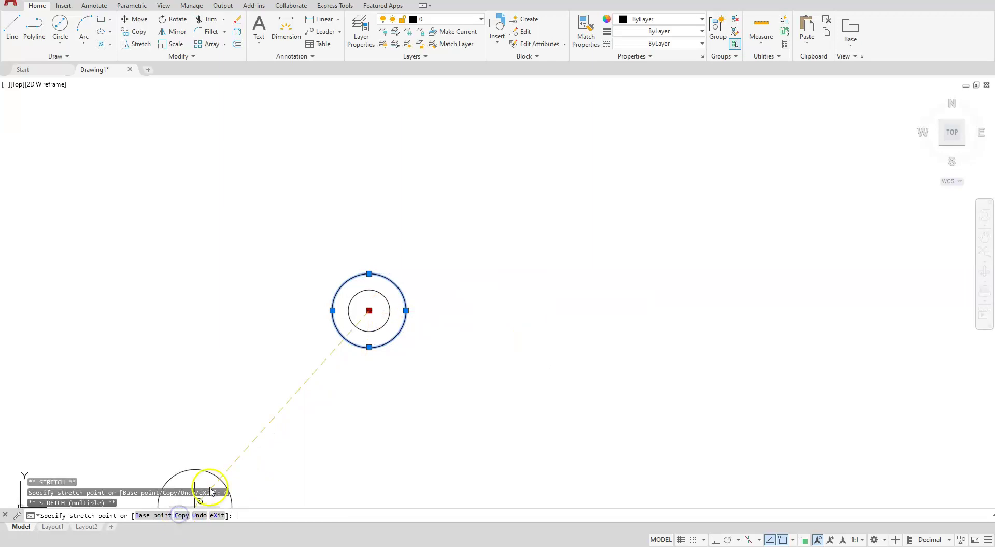
click(713, 540)
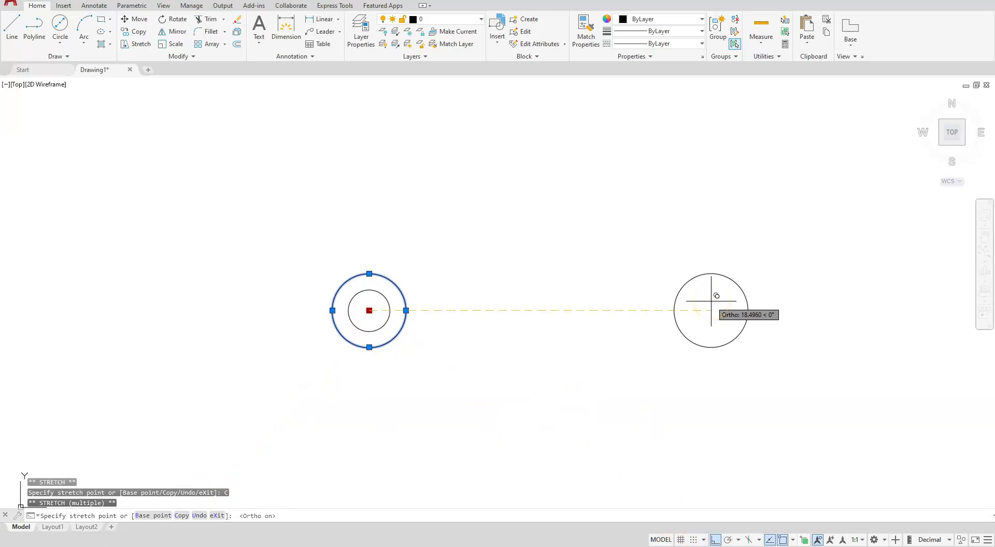
text(8-1/2)
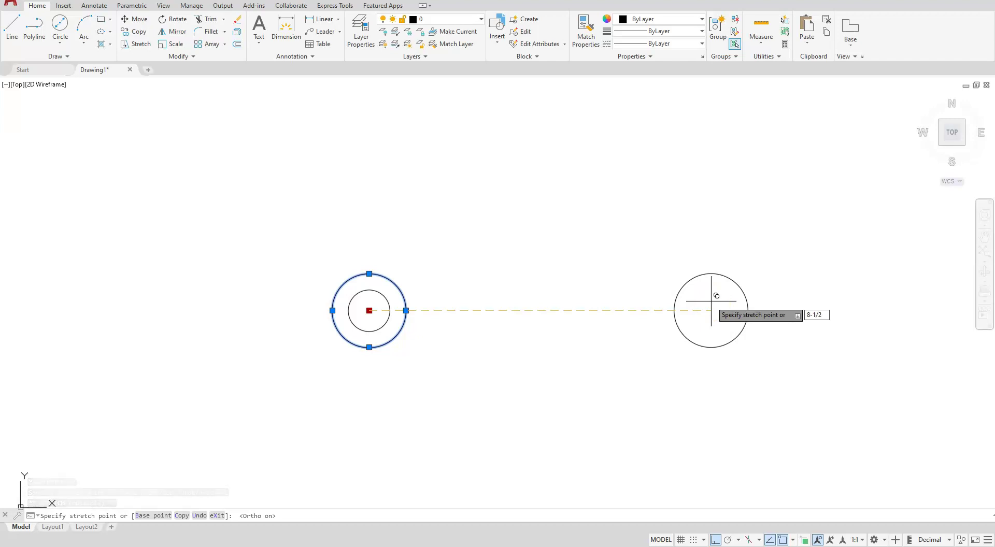
key(Return)
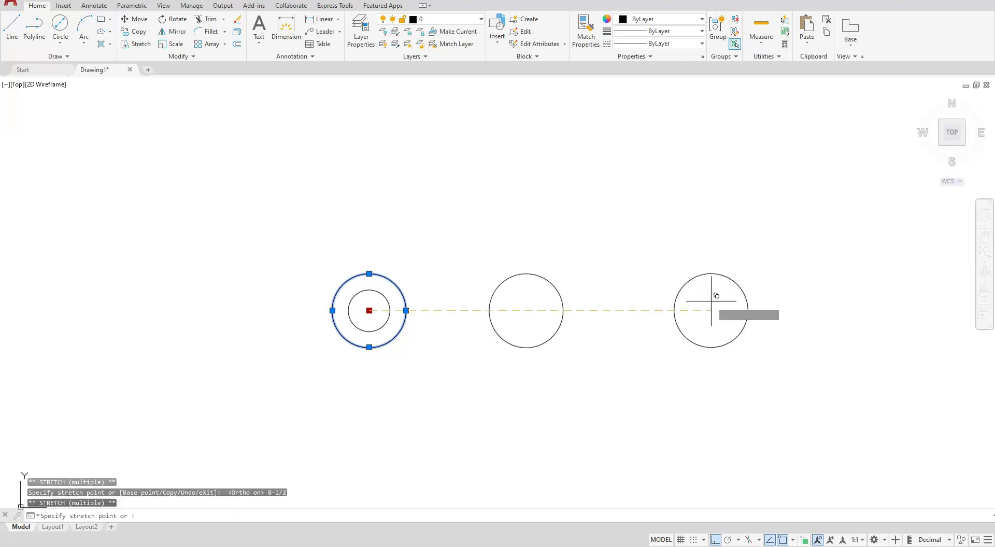
key(Escape)
key(Escape)
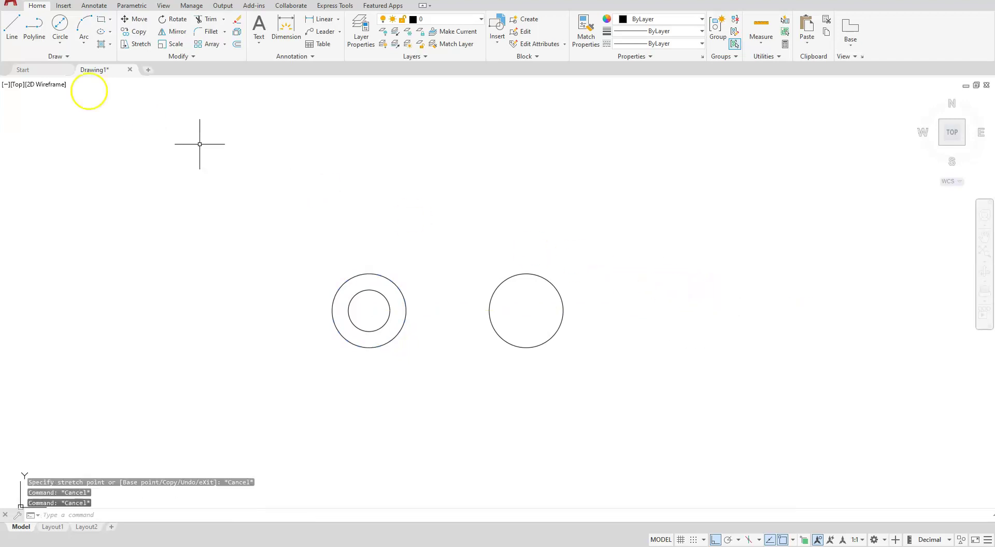
Step: Draw a 1-diameter bolt hole centered in the copied right circle
click(69, 46)
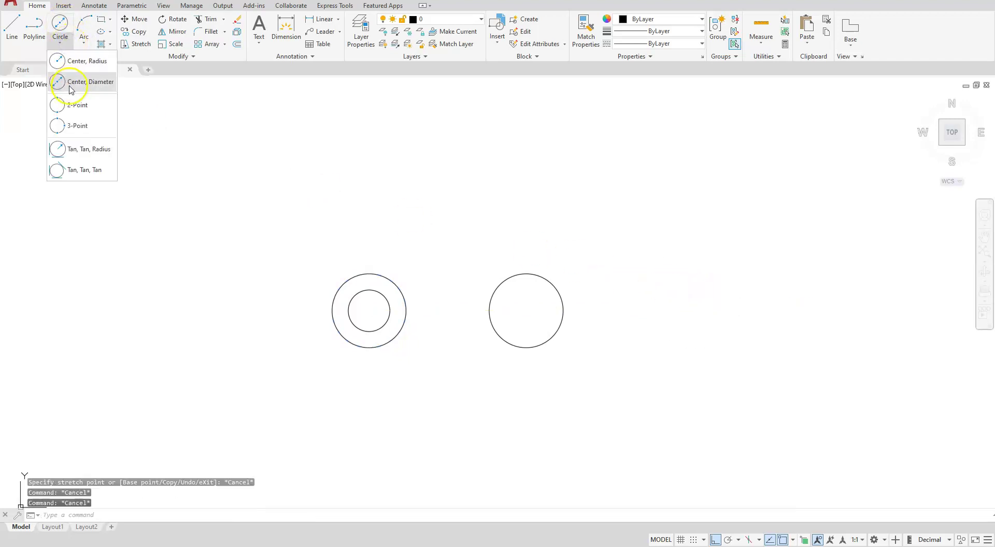
click(68, 84)
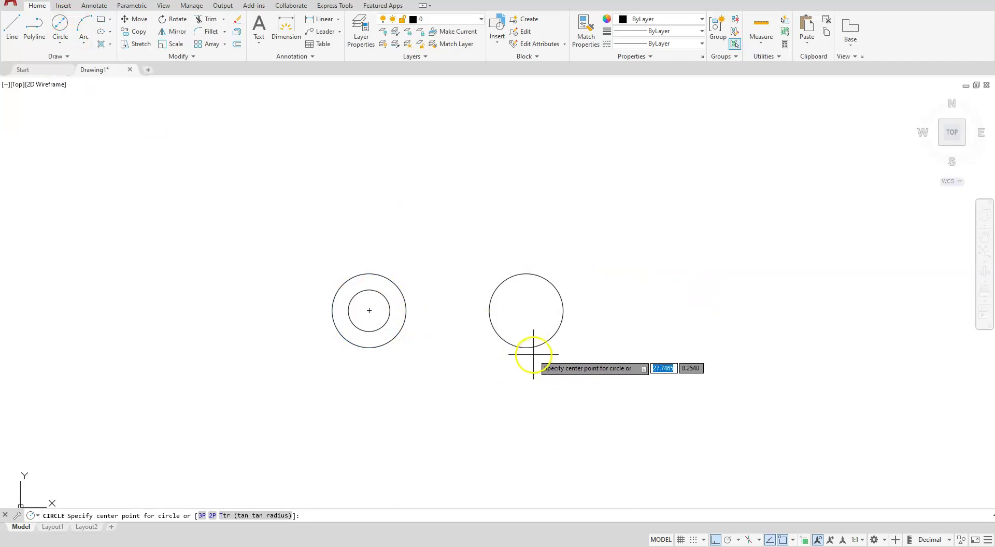
click(526, 310)
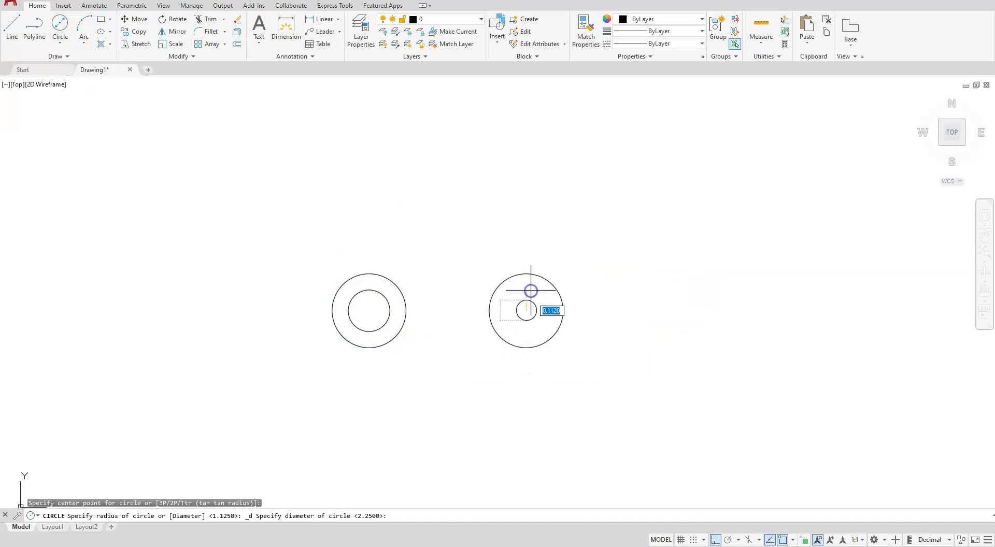
text(1)
key(Return)
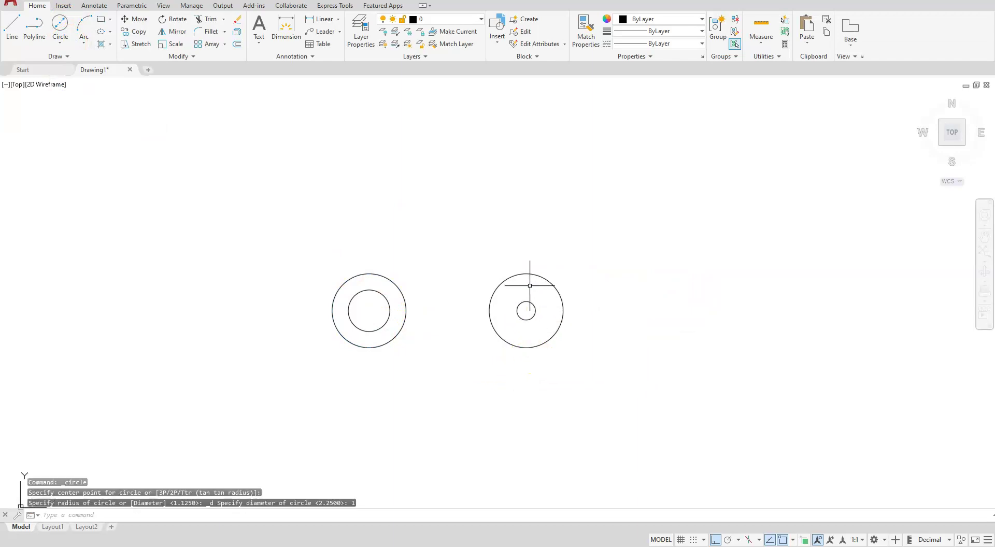
Step: Draw a radius 10.5 circle centered on the left concentric circles
middle_drag(455, 224, 515, 318)
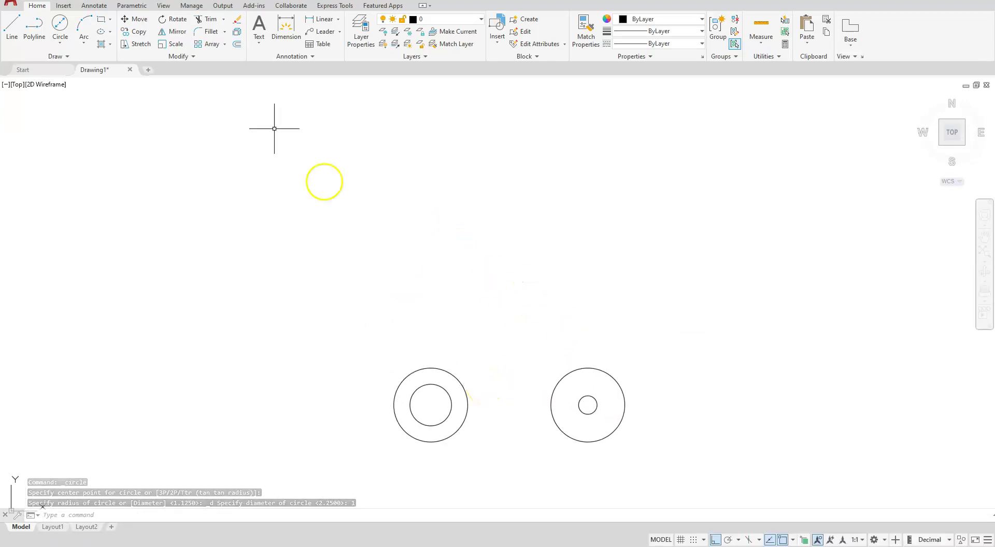
click(60, 43)
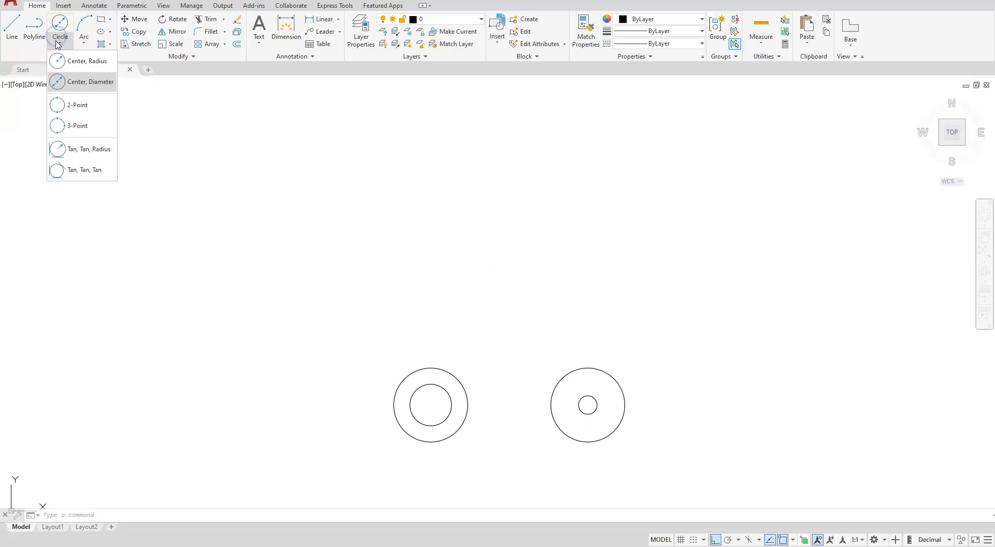
click(76, 62)
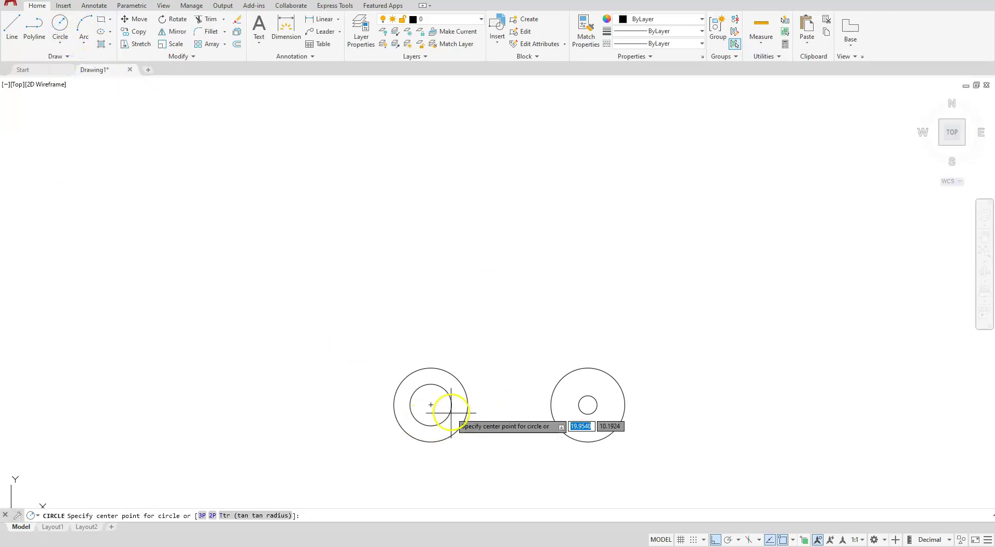
click(430, 404)
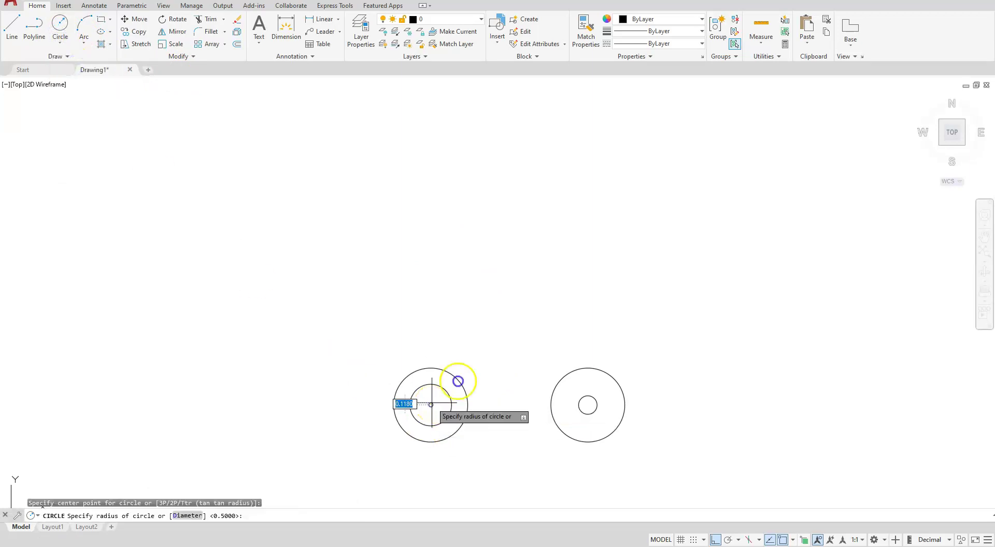
text(10)
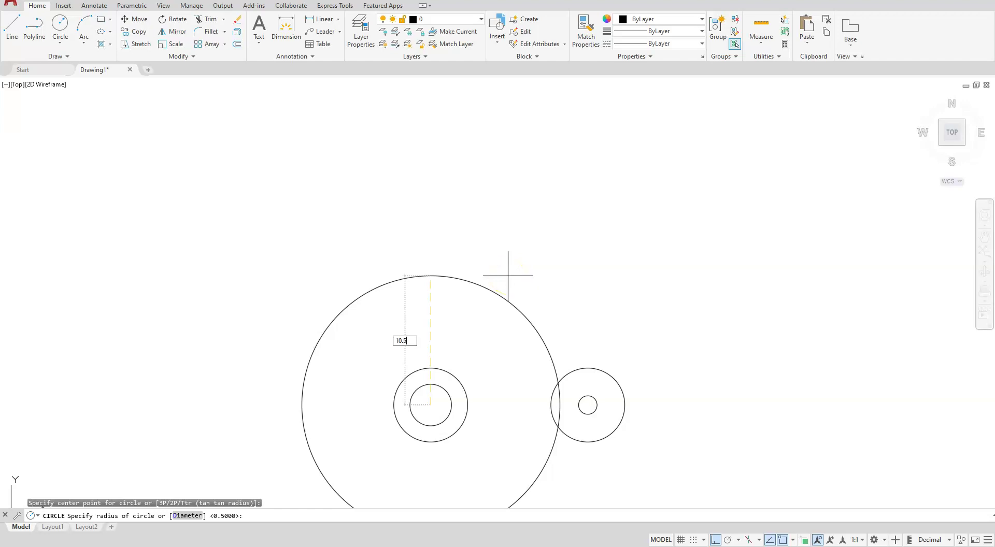
text(.5)
key(Return)
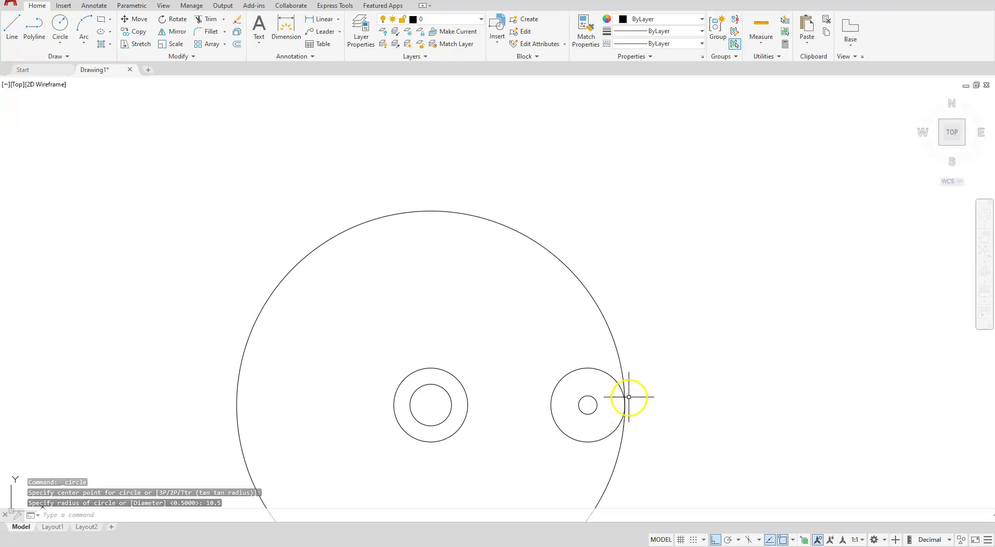
Step: Draw a radius-8 circle centered on the small right hole, overlapping the 10.5 circle
click(60, 43)
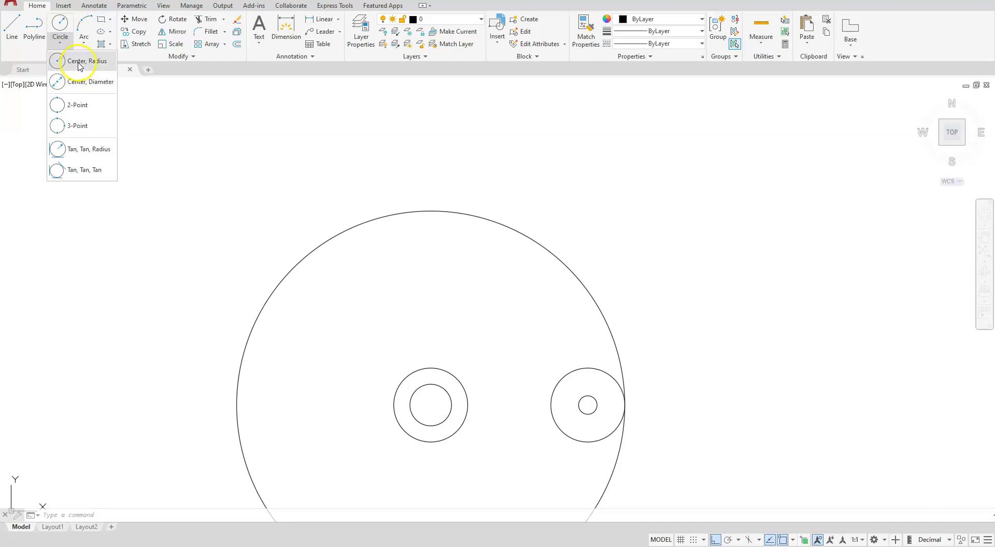
click(79, 63)
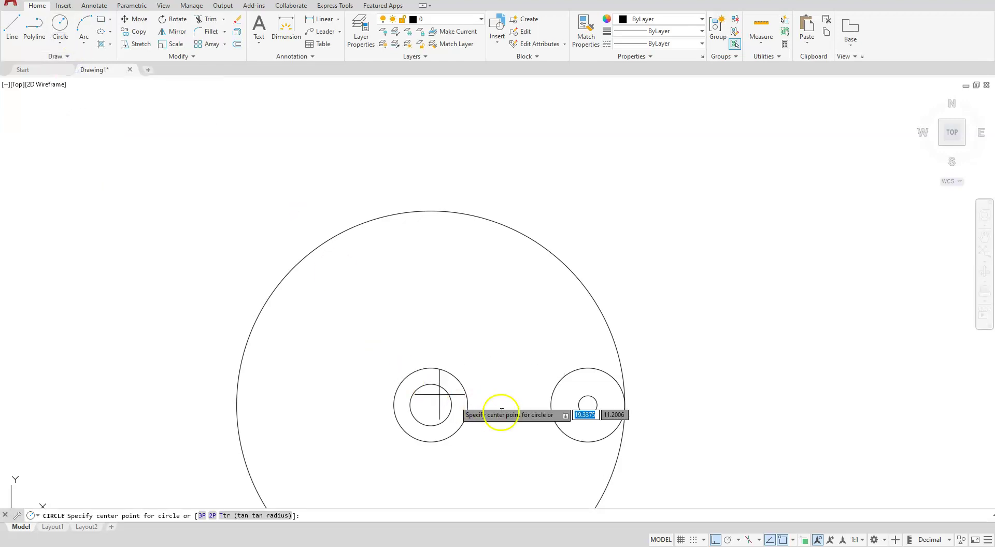
click(587, 405)
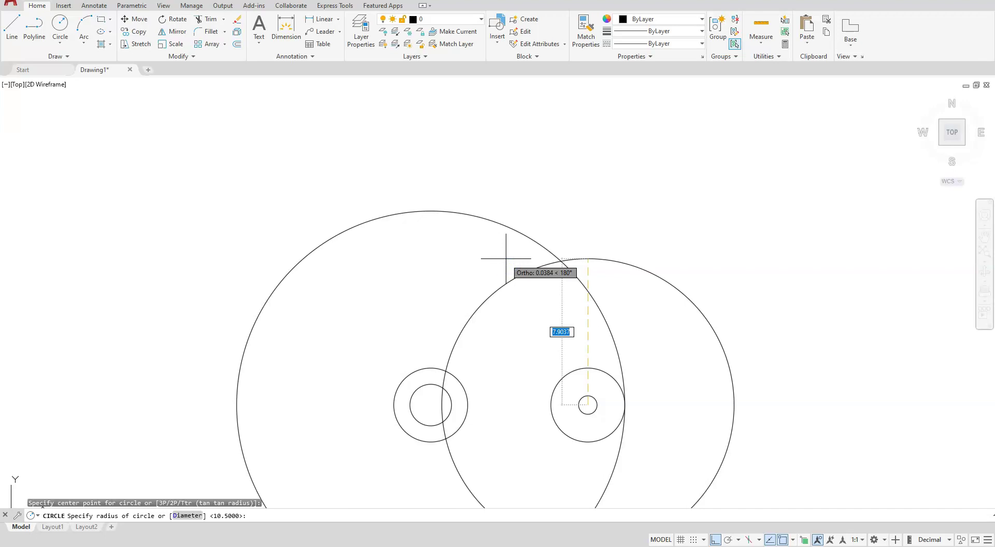
text(8)
key(Return)
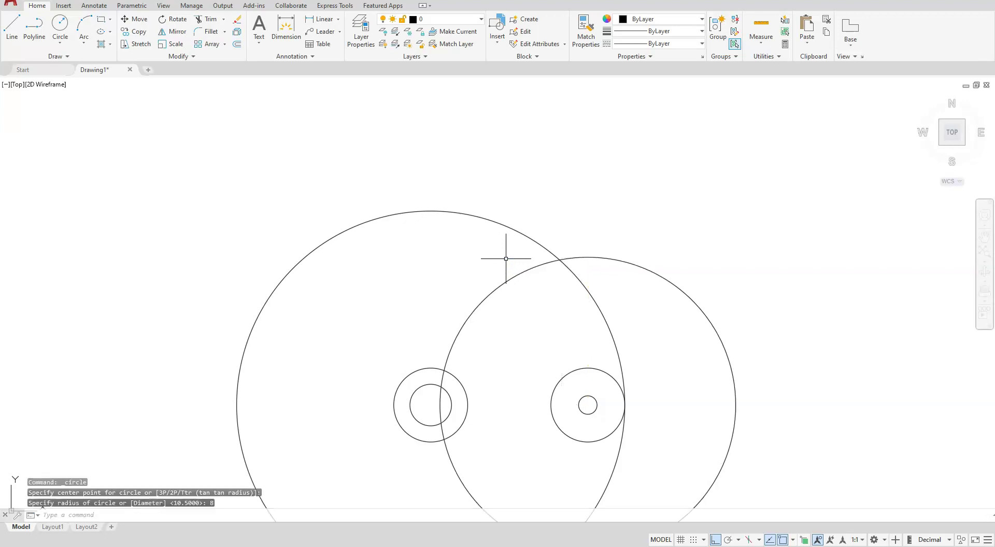
click(488, 286)
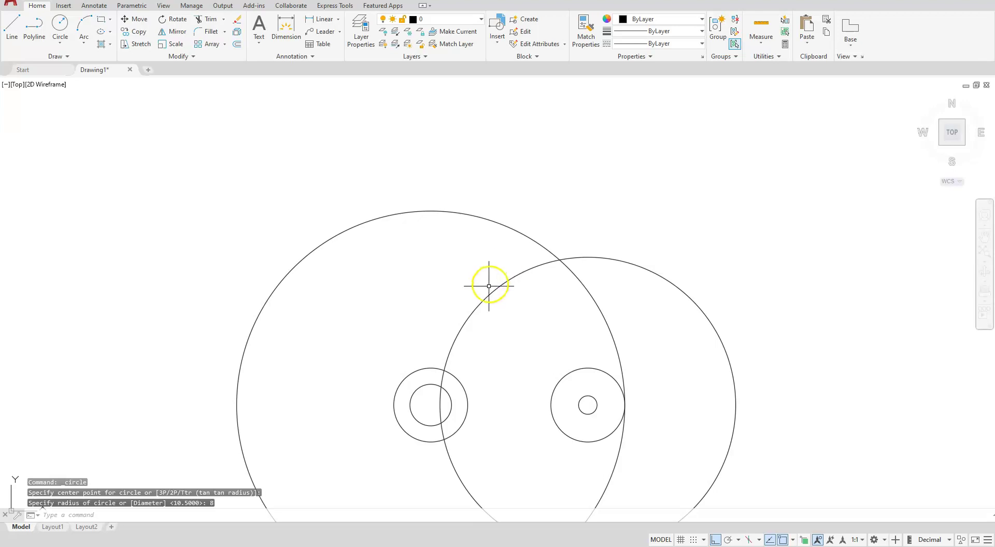
click(63, 39)
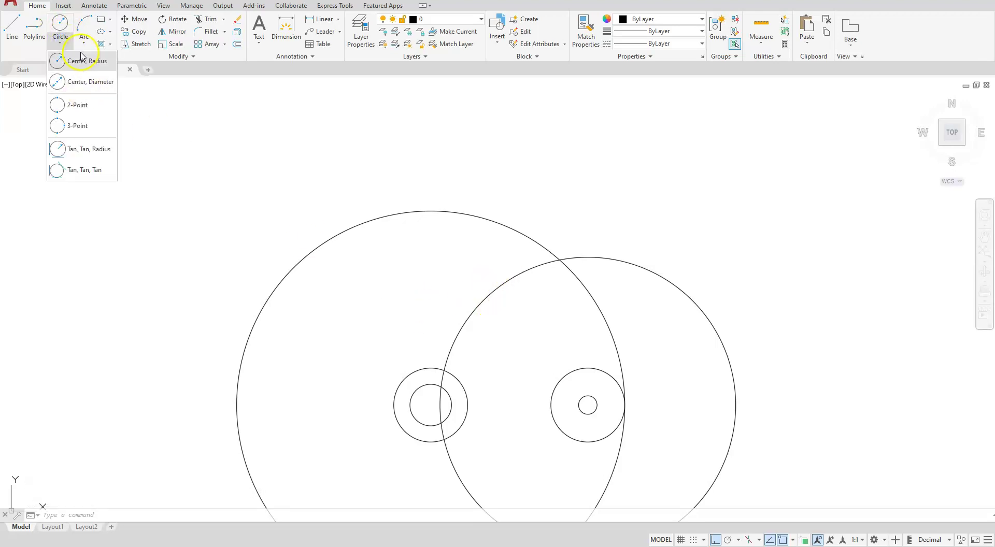
click(84, 62)
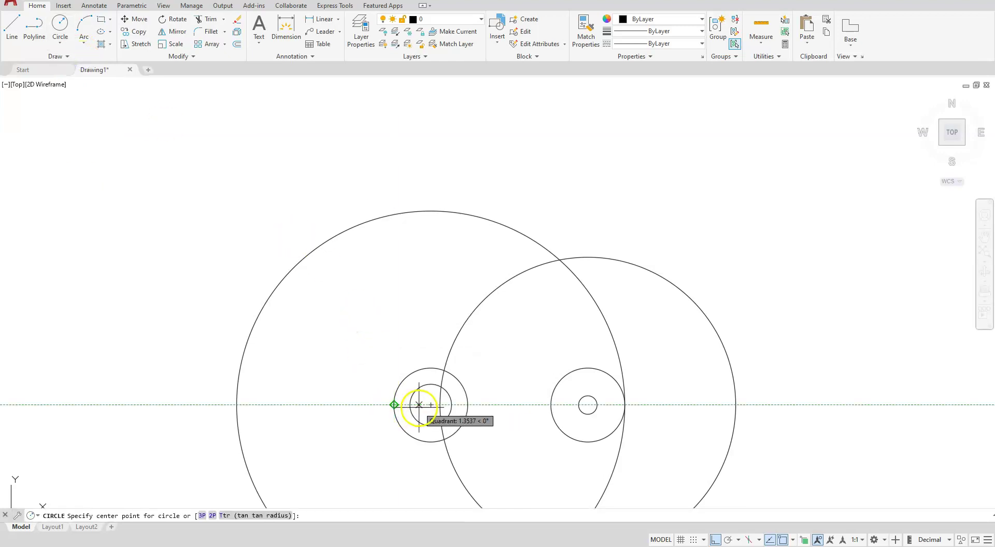
Step: Draw an 8-3/4 radius circle centered on the left hole
click(430, 404)
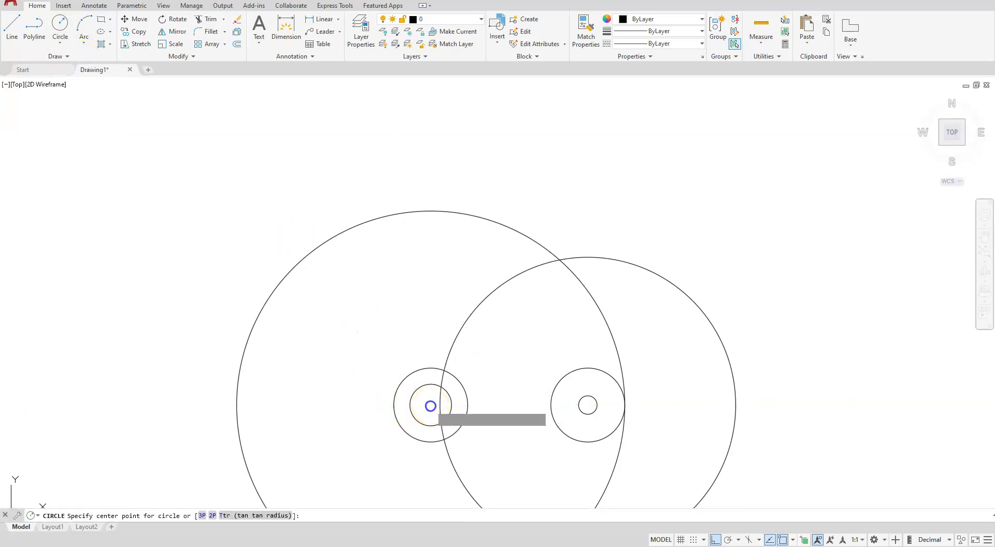
text(8-3)
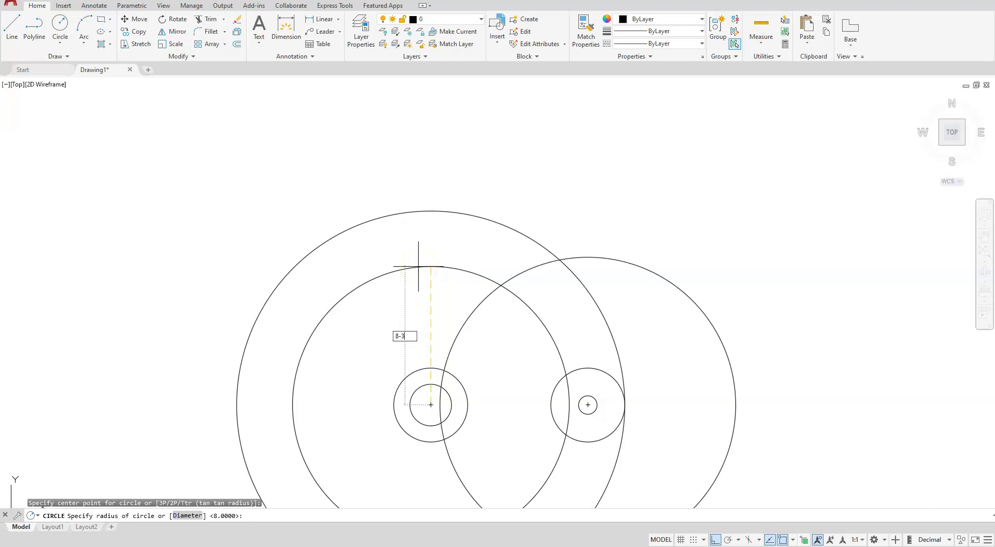
text(/4)
key(Return)
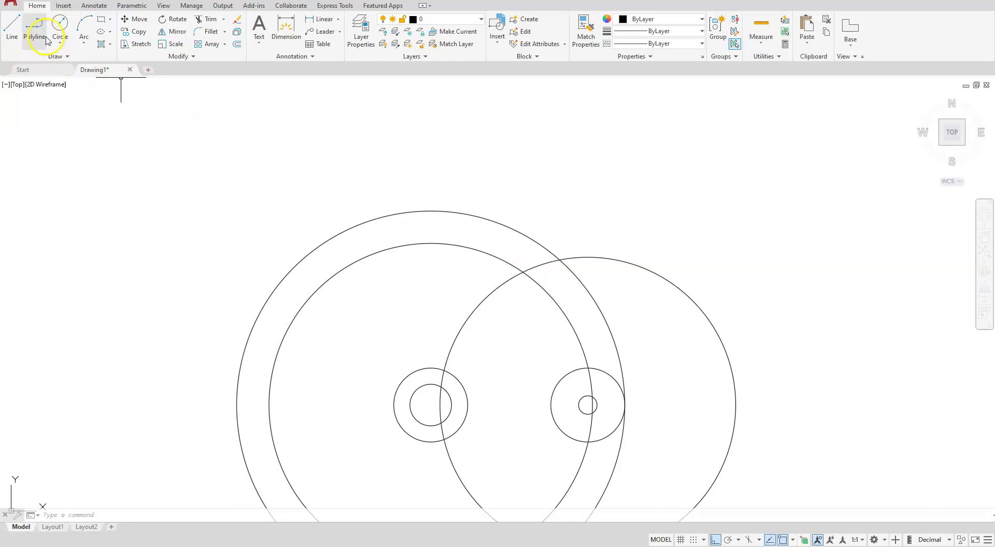
Step: Draw a radius 6 circle centered where the 8-3/4 and radius-8 circles cross
click(59, 26)
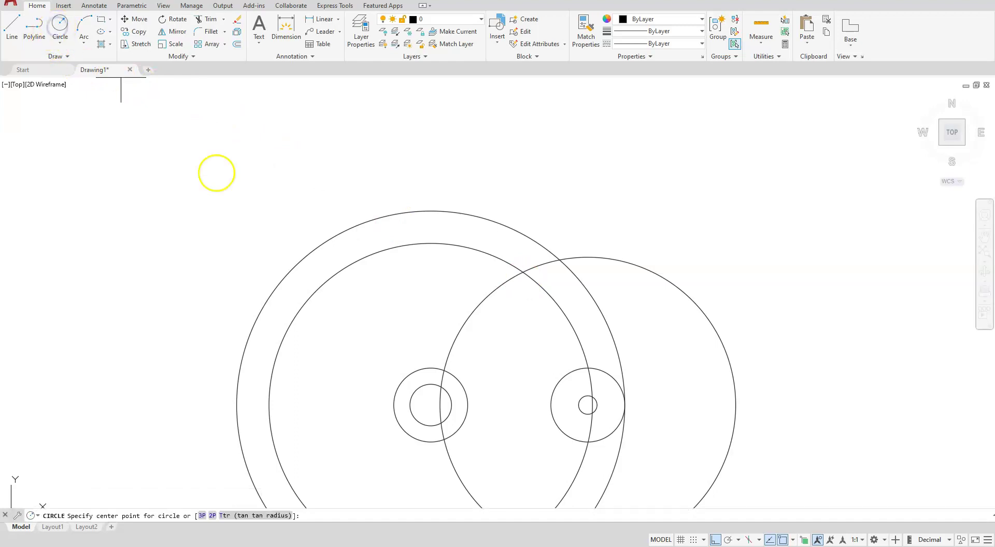
click(523, 272)
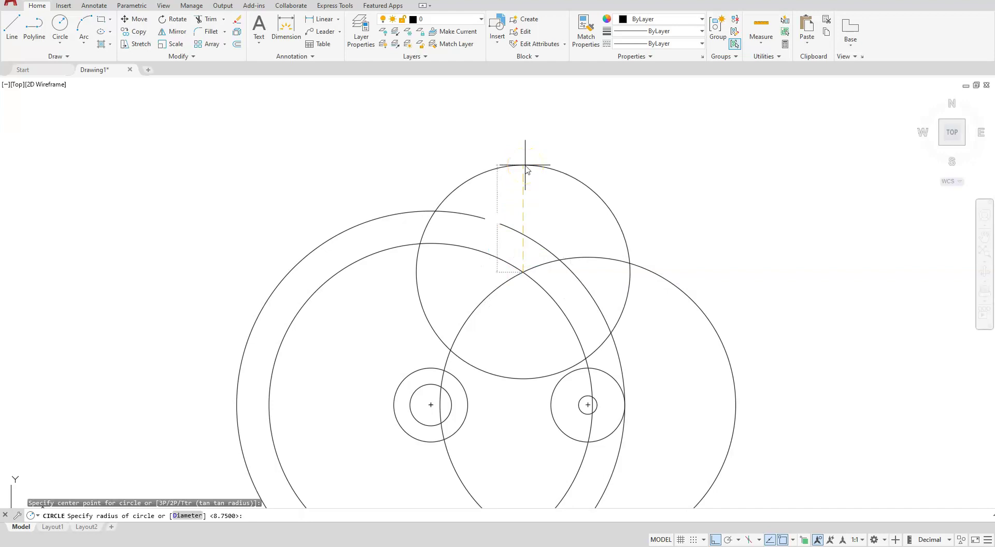
text(6)
key(Return)
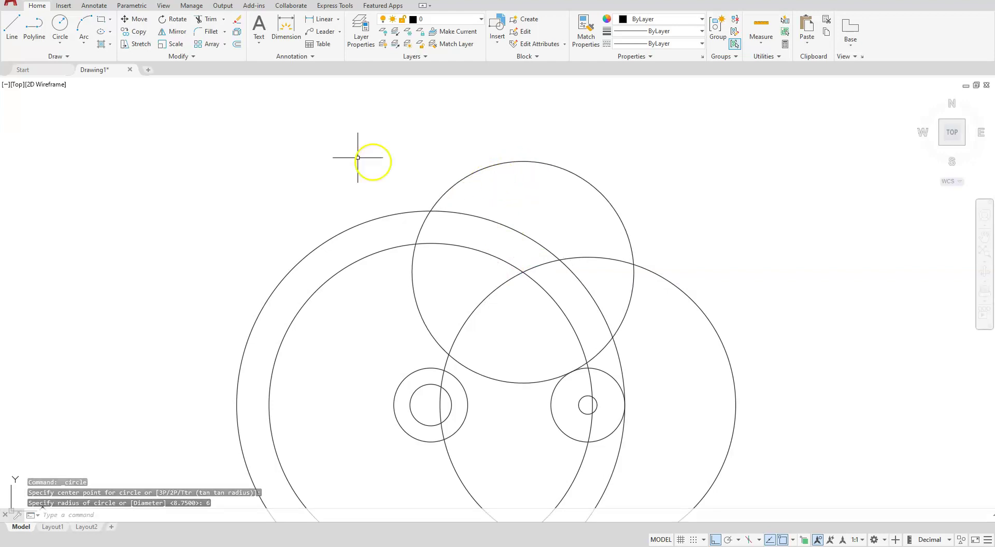
Step: Draw a 1.75-radius circle where the 8.75 and 6 circles intersect
click(60, 43)
click(86, 62)
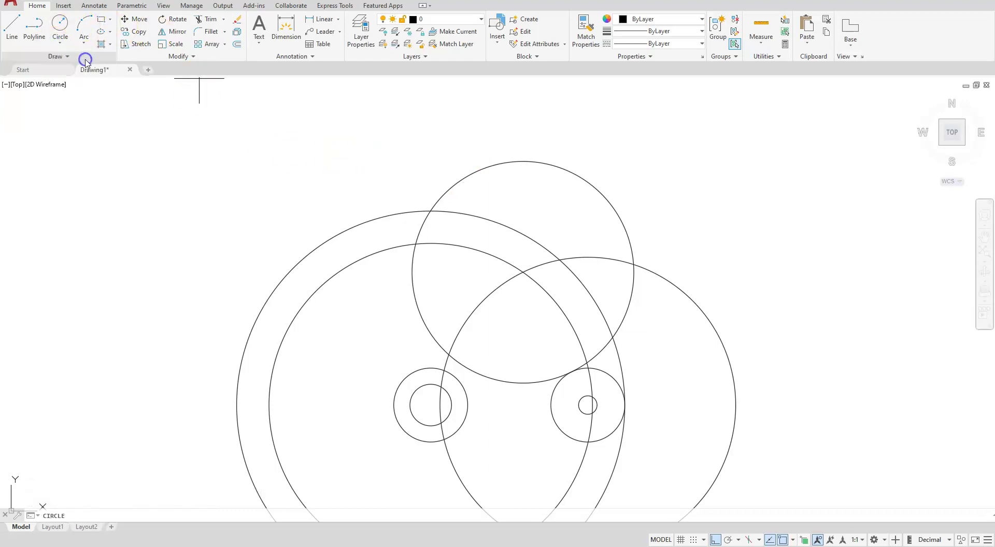
click(415, 243)
text(1.75)
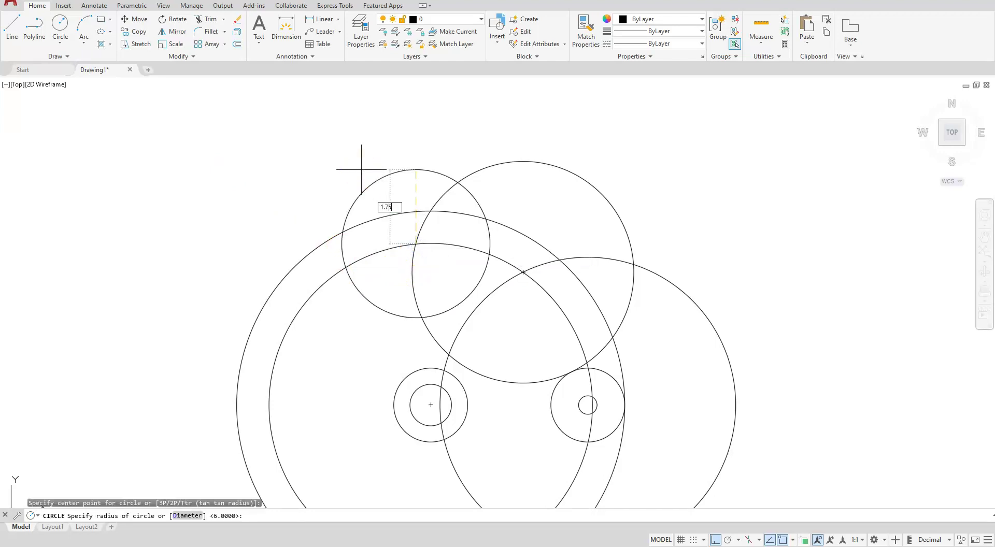
key(Return)
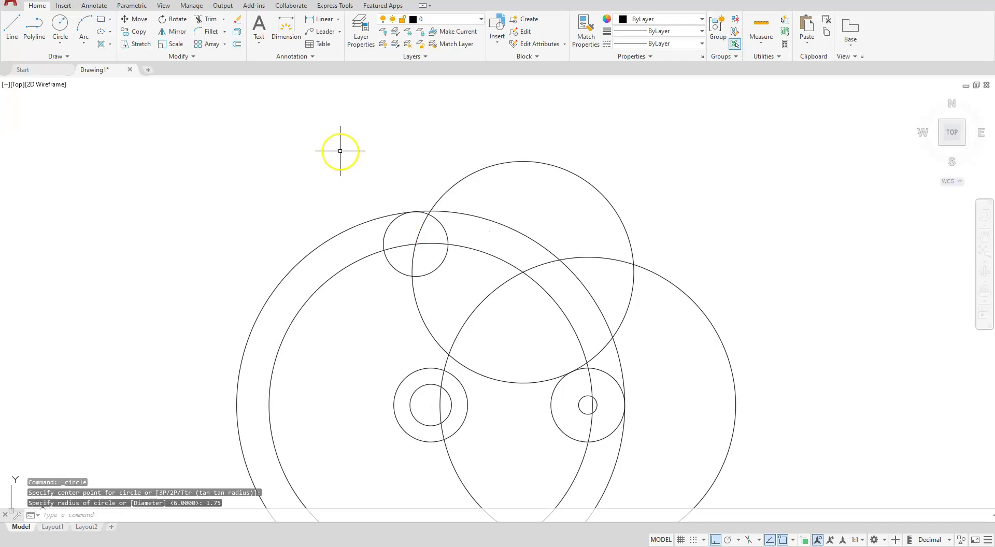
Step: Add another 1.75-radius circle at the radius-6 circle's center
key(Return)
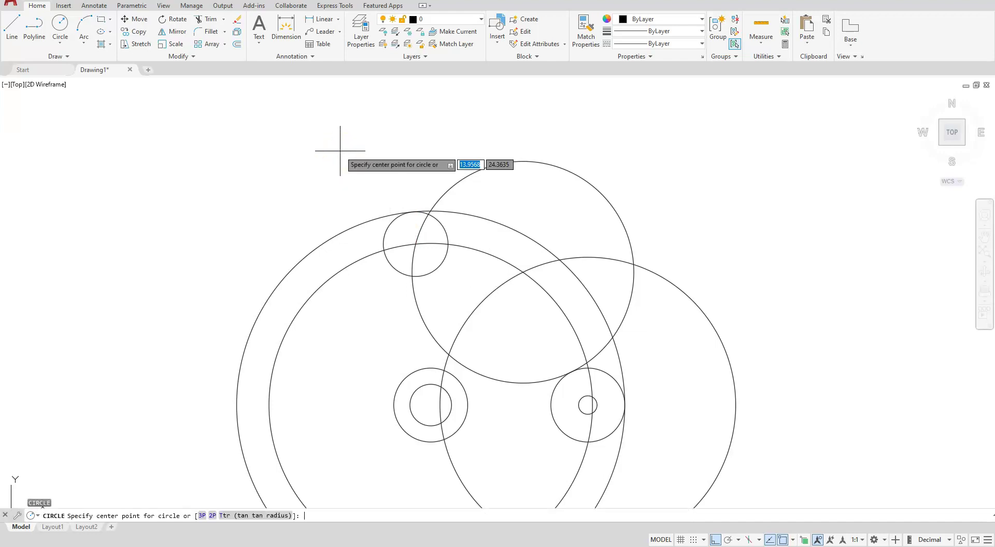
click(523, 272)
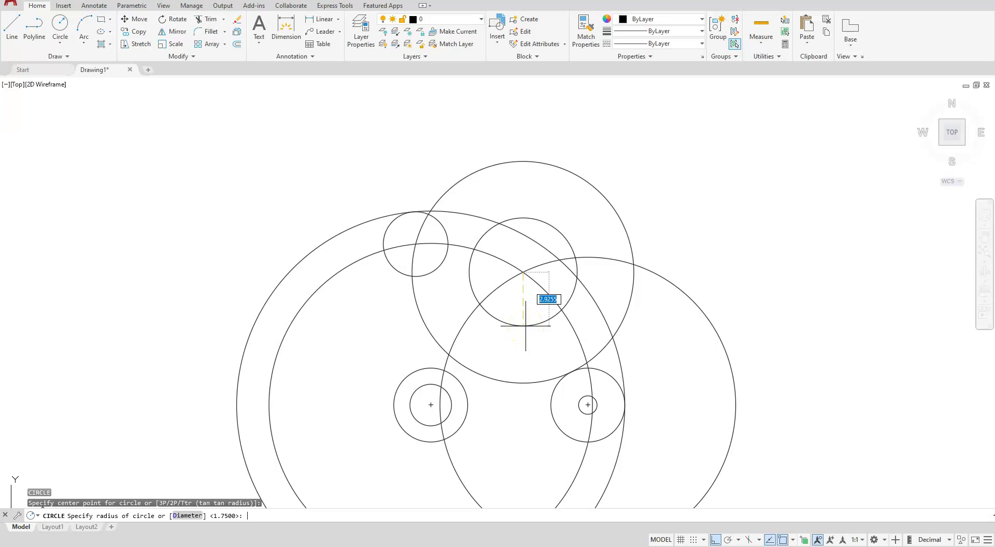
key(Return)
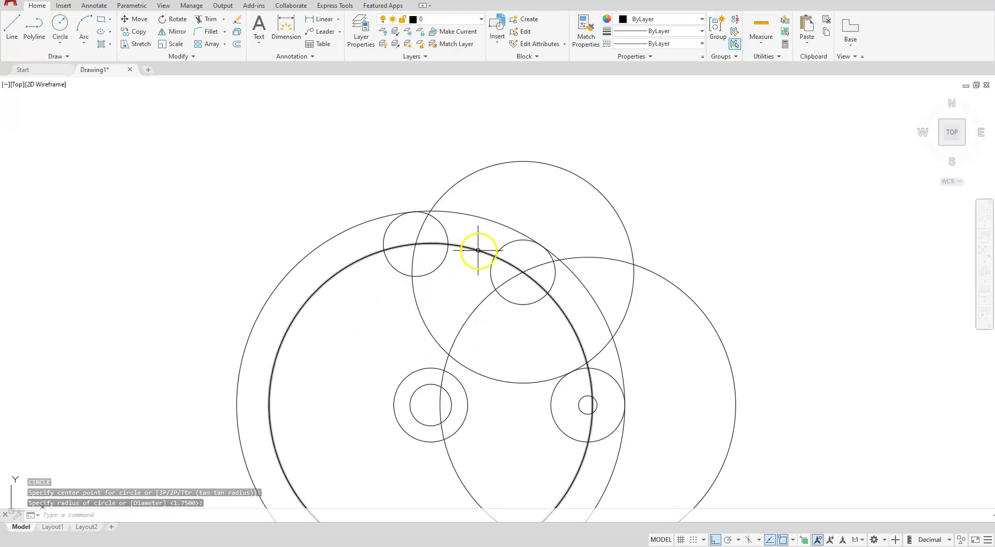
click(237, 43)
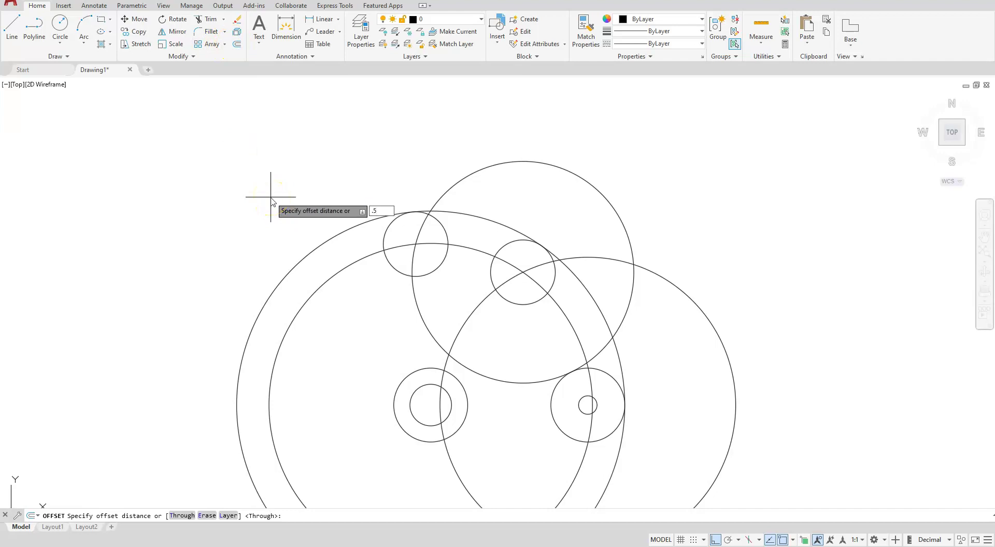
Step: Offset the 8.75-radius circle by 0.5 both inside and outside
text(.5)
key(Return)
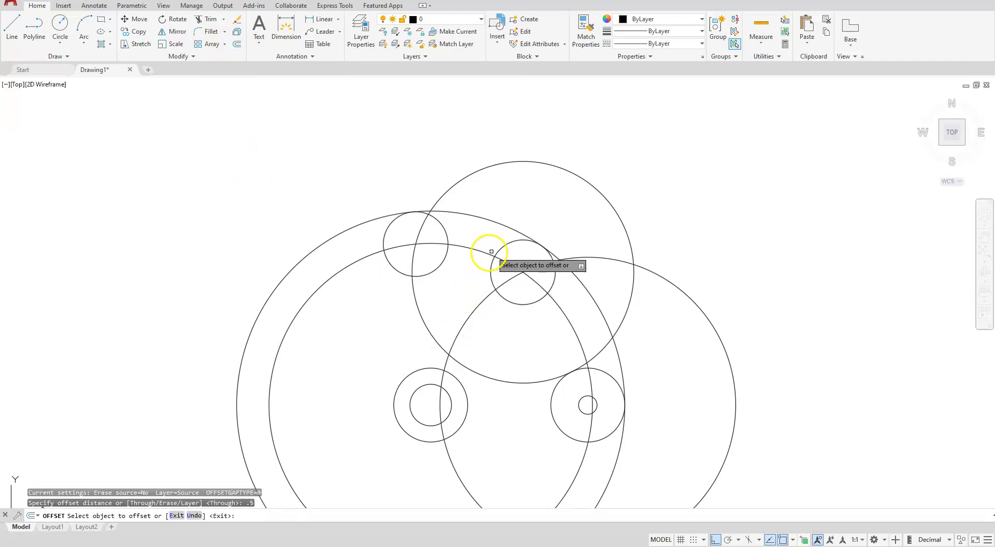
click(473, 249)
click(468, 282)
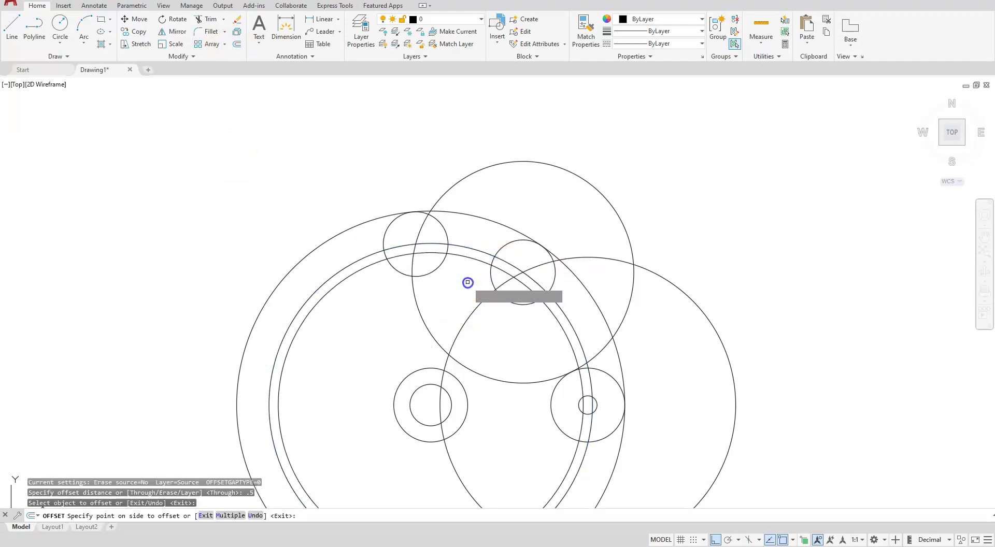
click(472, 251)
click(510, 193)
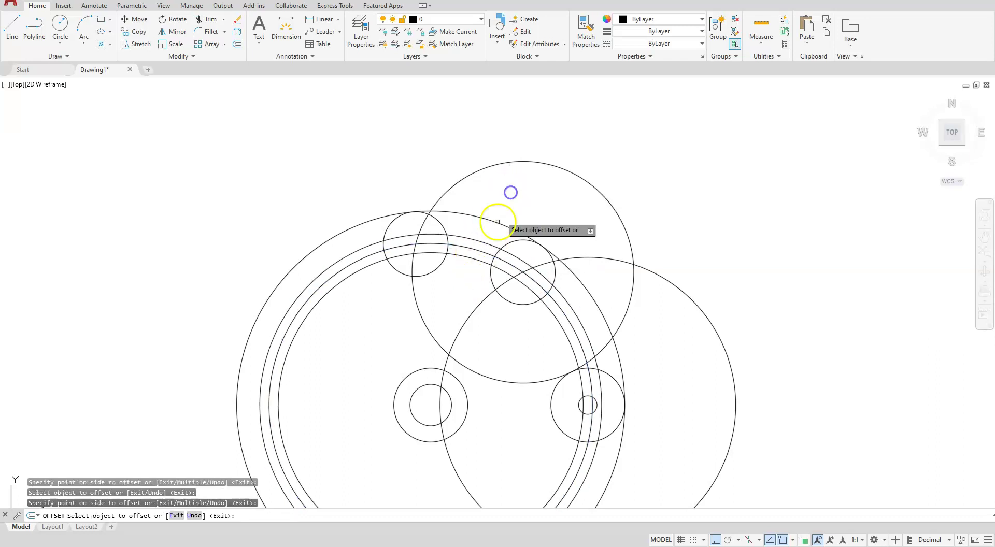
key(Escape)
key(Escape)
key(Escape)
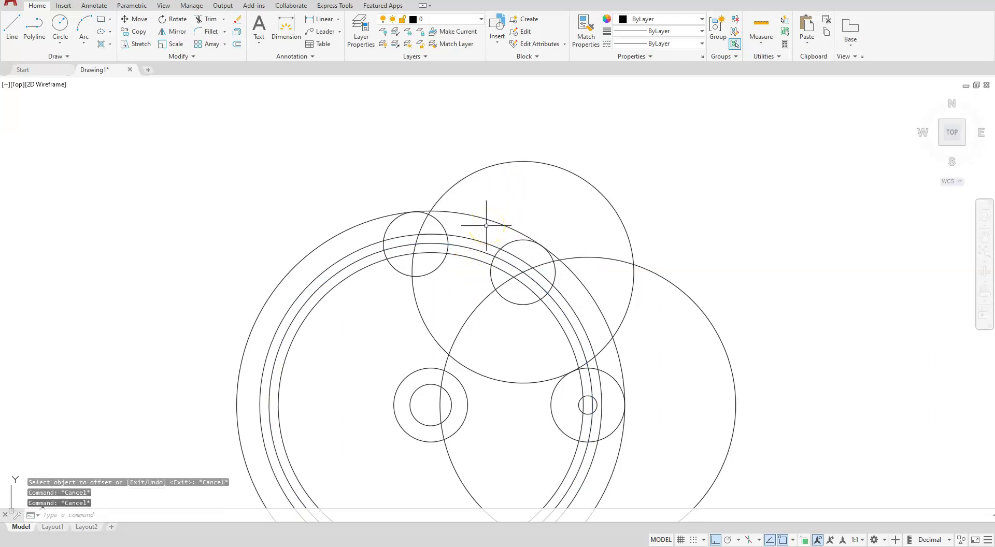
key(Escape)
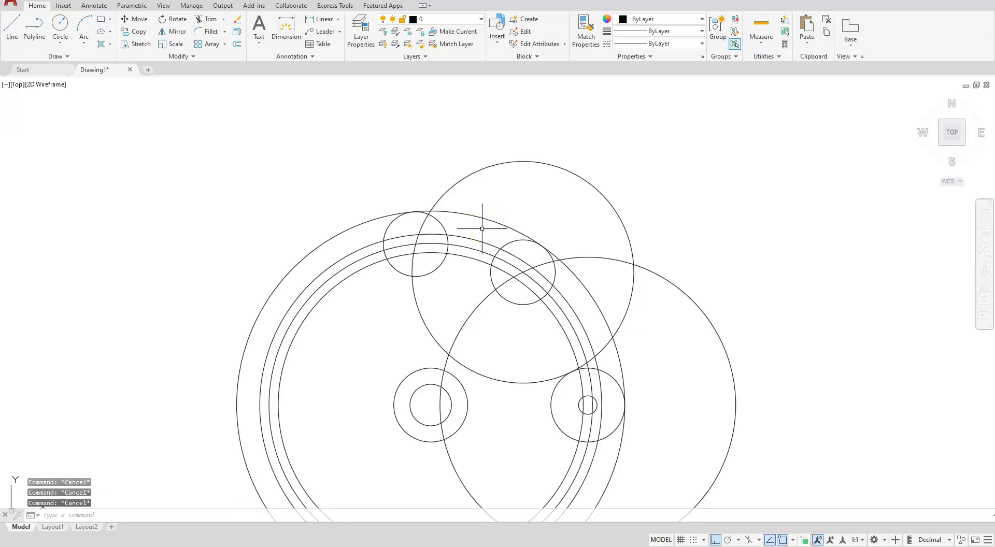
Step: Erase the upper construction circle, the large right circle and the extra inner ring
click(493, 379)
click(470, 317)
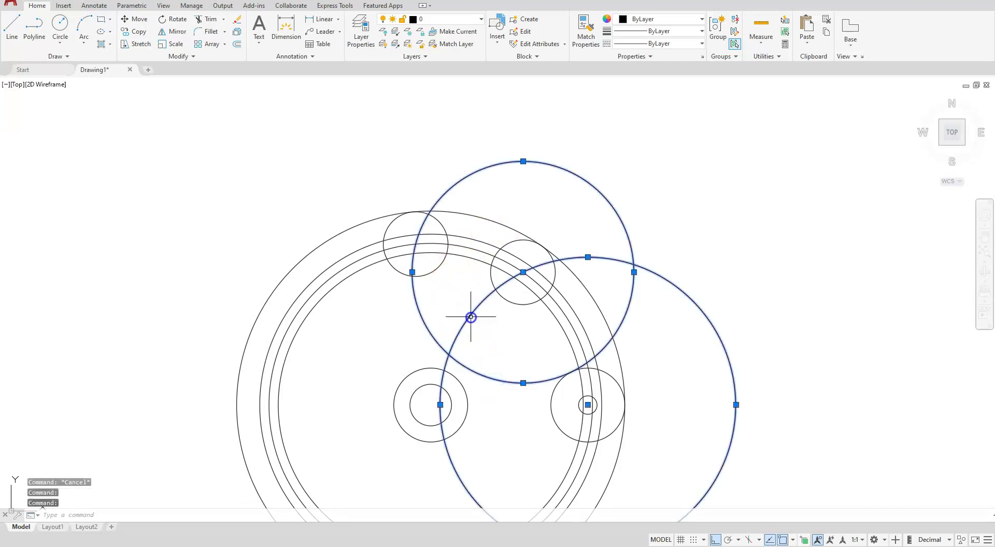
click(565, 312)
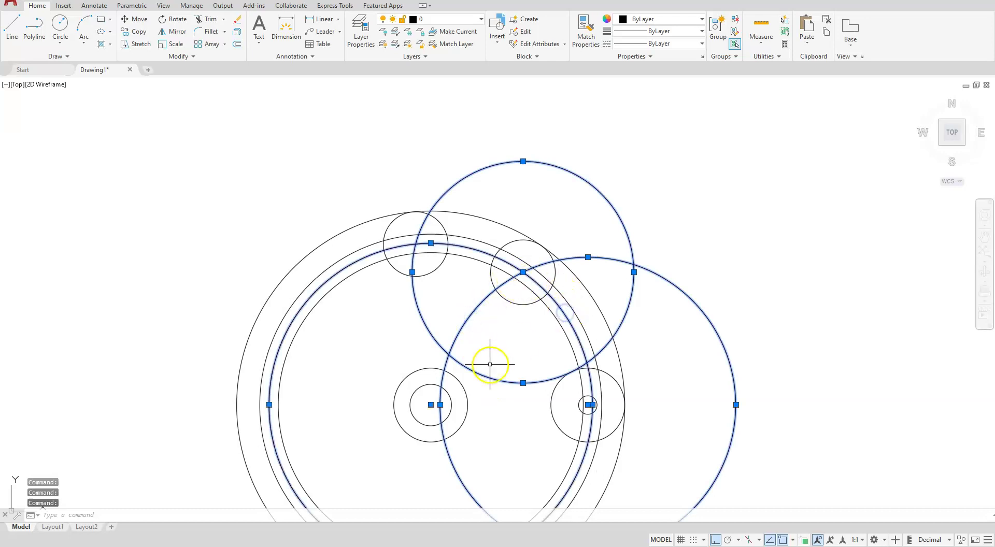
key(Delete)
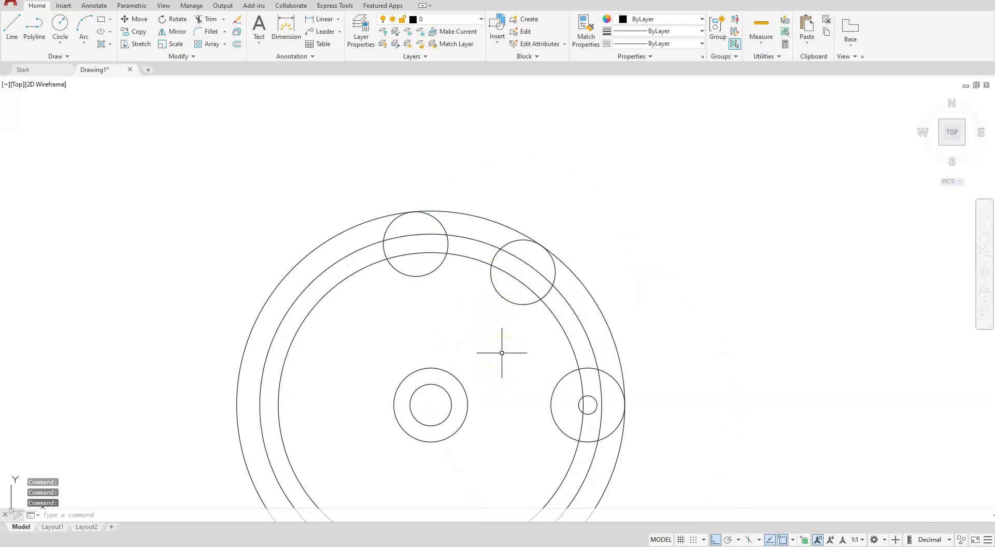
Step: Fillet the top-left and lower-centre circles with a 2-5/8 radius arc
mouse_move(498, 350)
middle_down()
mouse_move(518, 377)
mouse_move(673, 311)
mouse_move(708, 363)
middle_up()
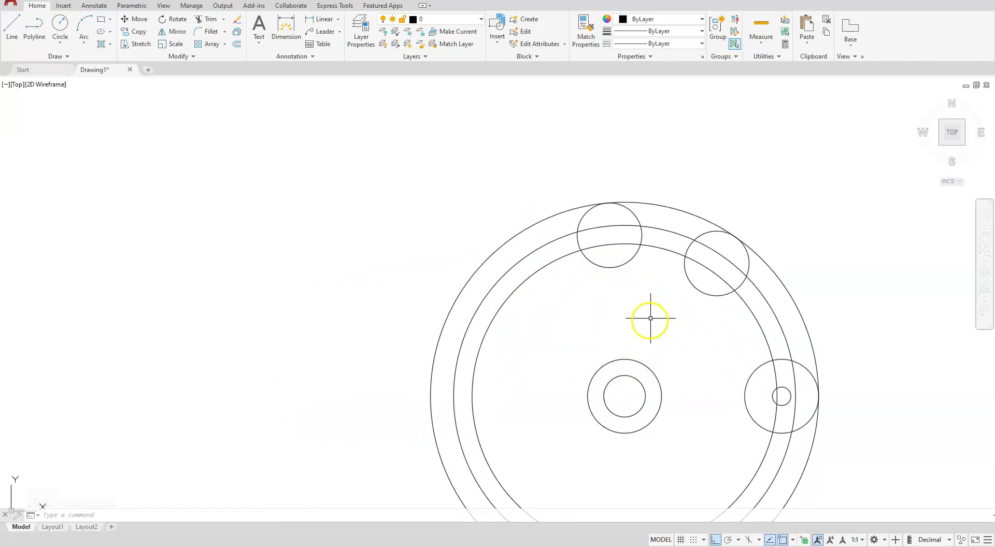
click(202, 32)
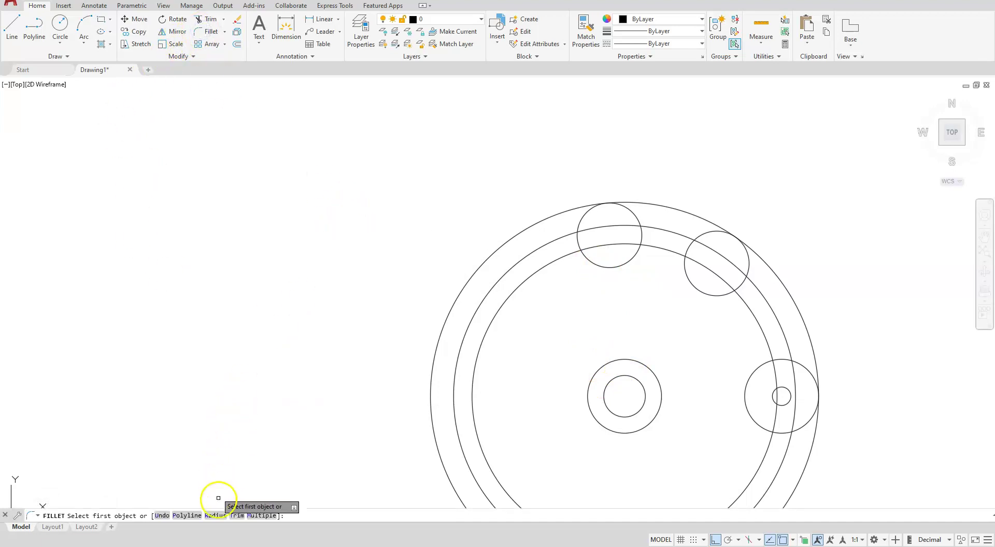
click(216, 516)
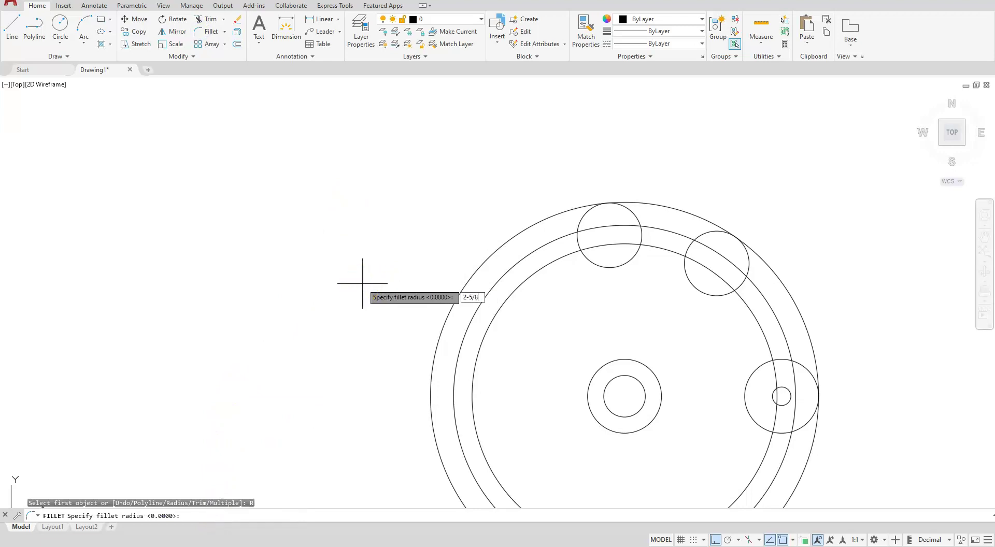
text(2-5/8)
key(Return)
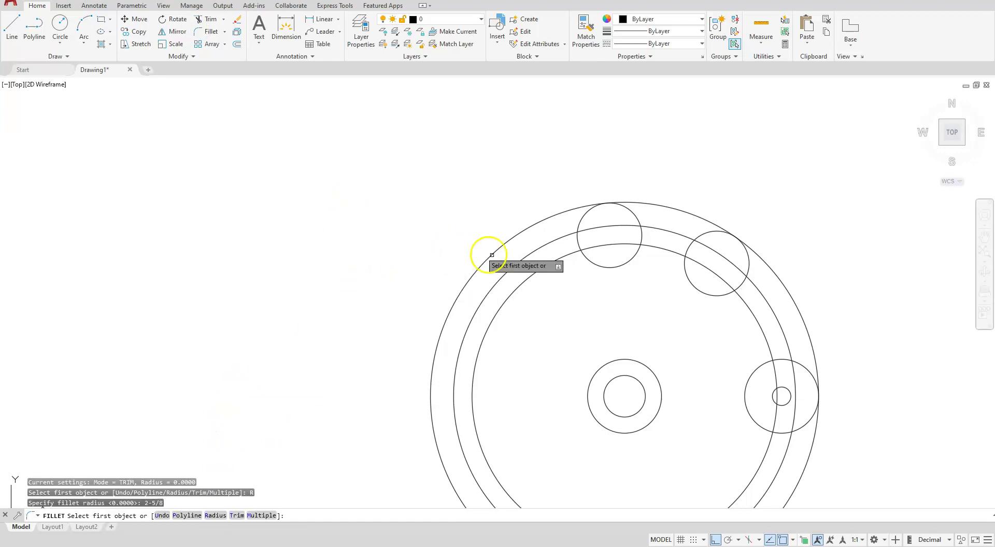
click(600, 267)
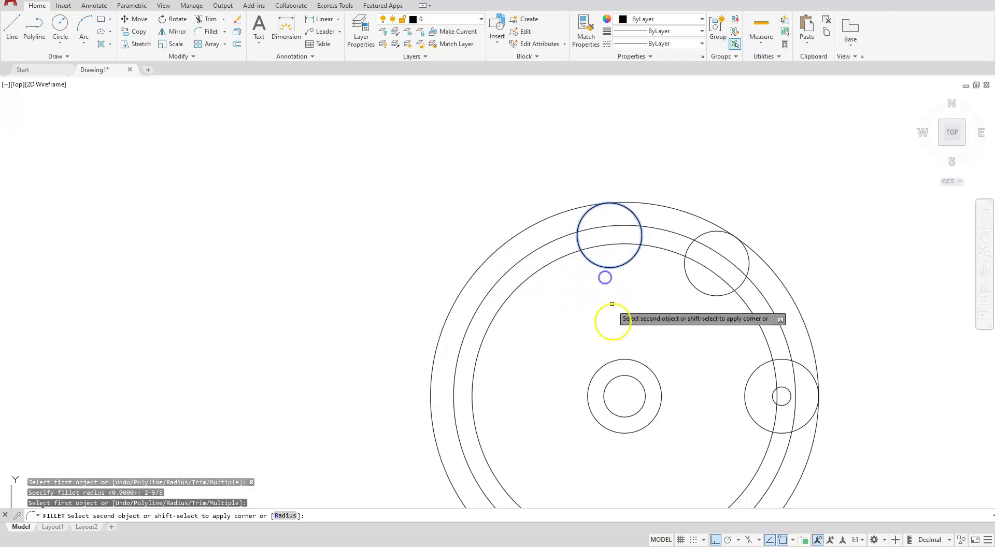
click(616, 359)
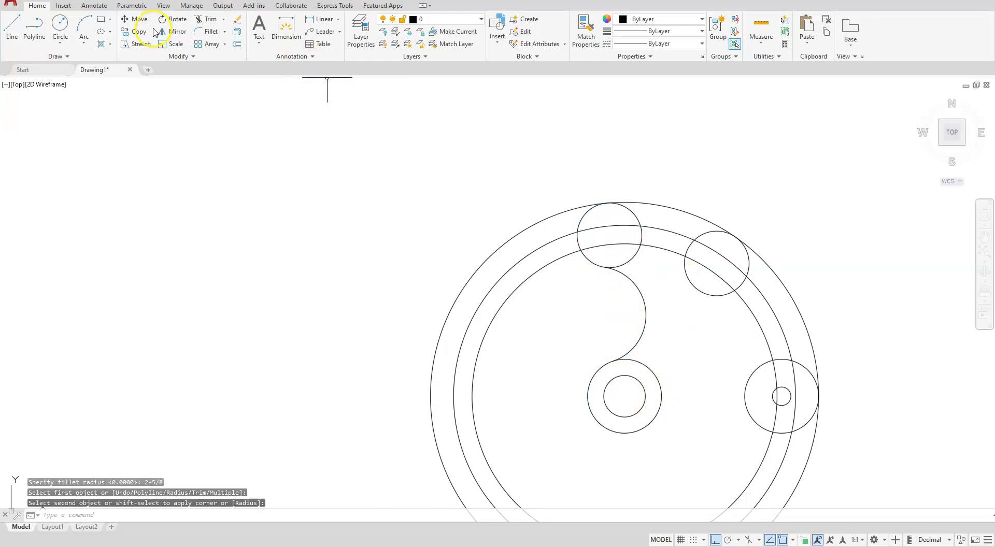
Step: Draw a horizontal line from the lower circle's bottom tangent to the right circle
click(12, 25)
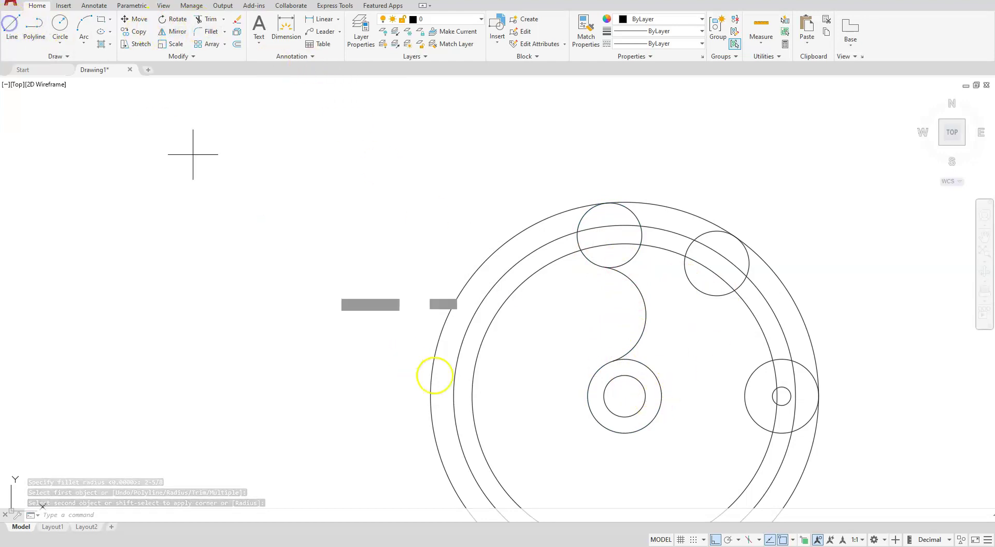
click(628, 434)
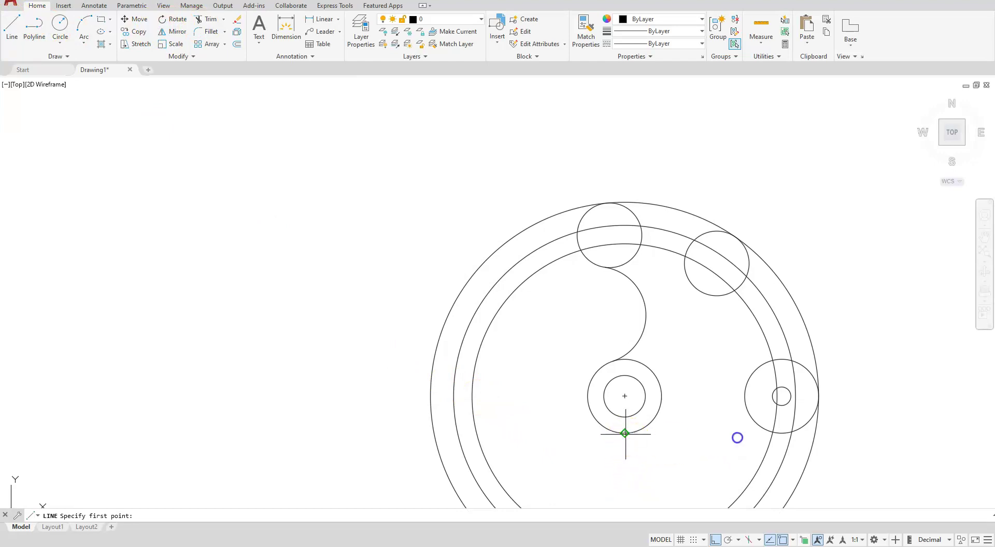
click(782, 433)
key(Escape)
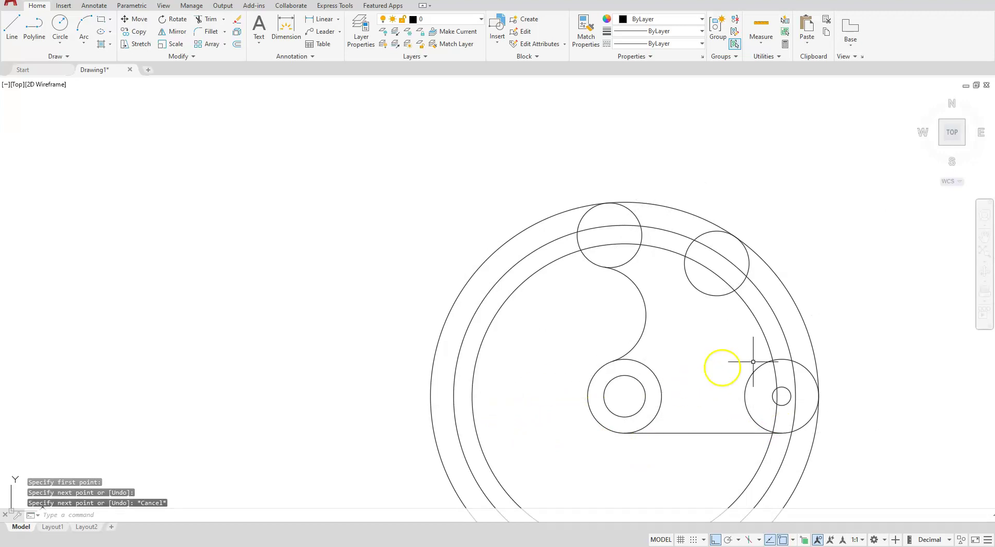
scroll(824, 403, up, 2)
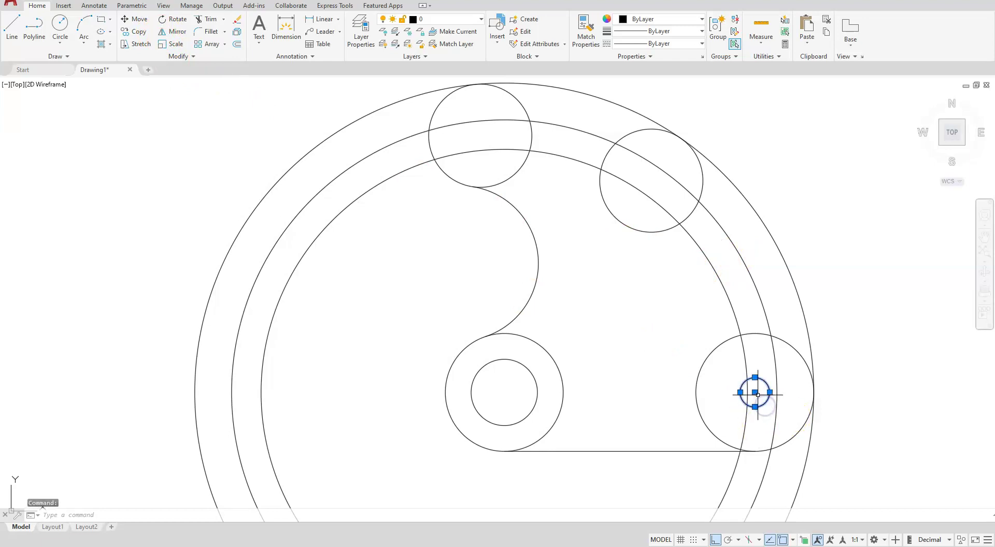
Step: Copy the 1-diameter hole to the centres of both upper 1.75-radius circles
click(754, 392)
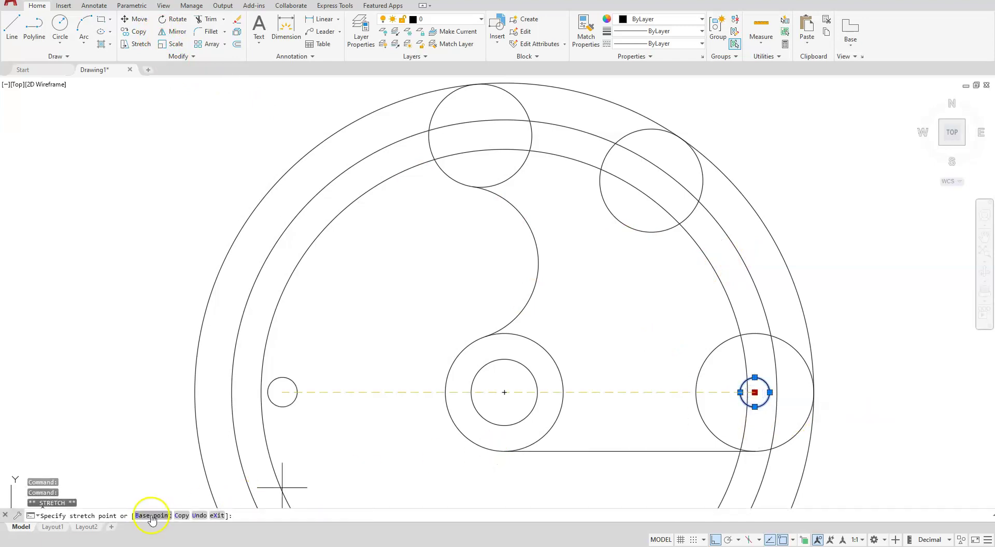
click(182, 516)
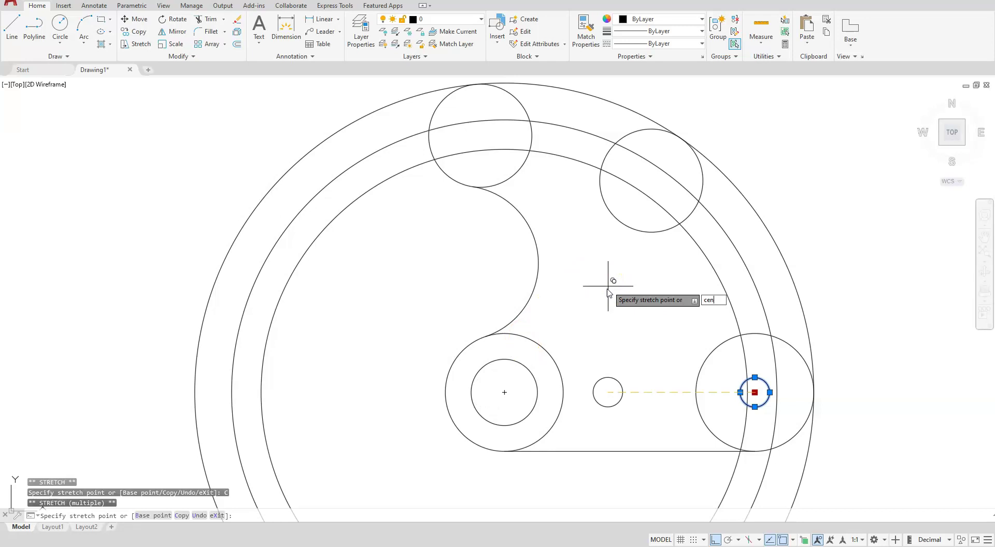
key(Return)
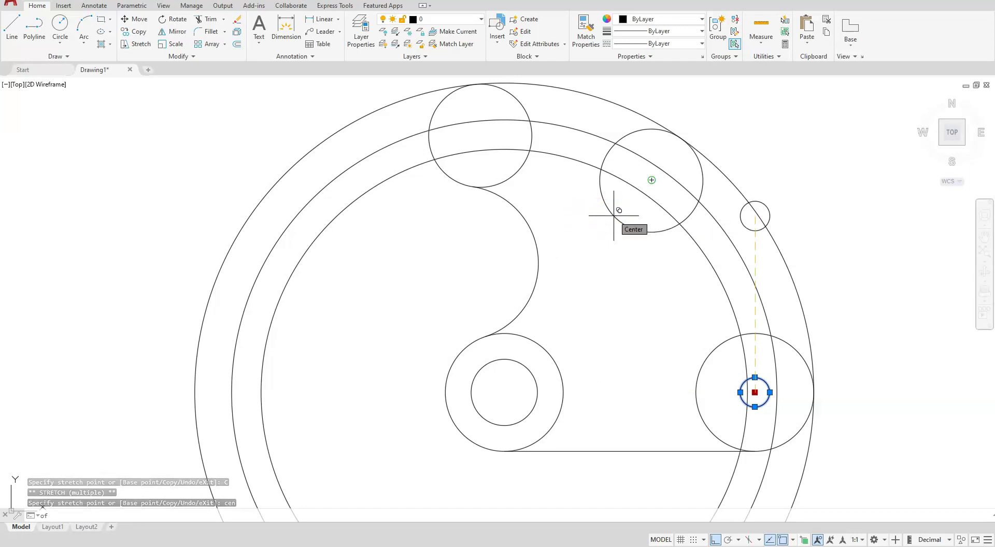
click(613, 217)
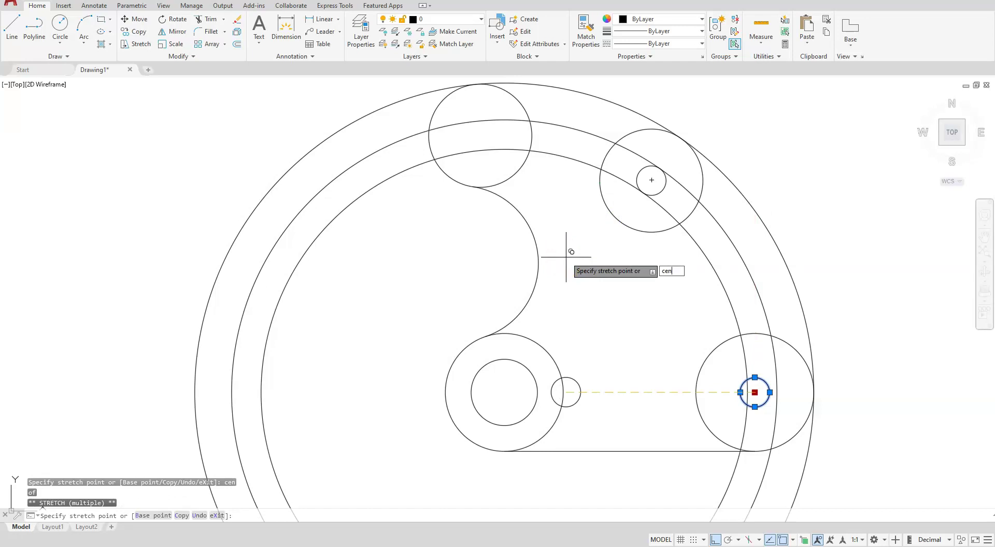
key(Return)
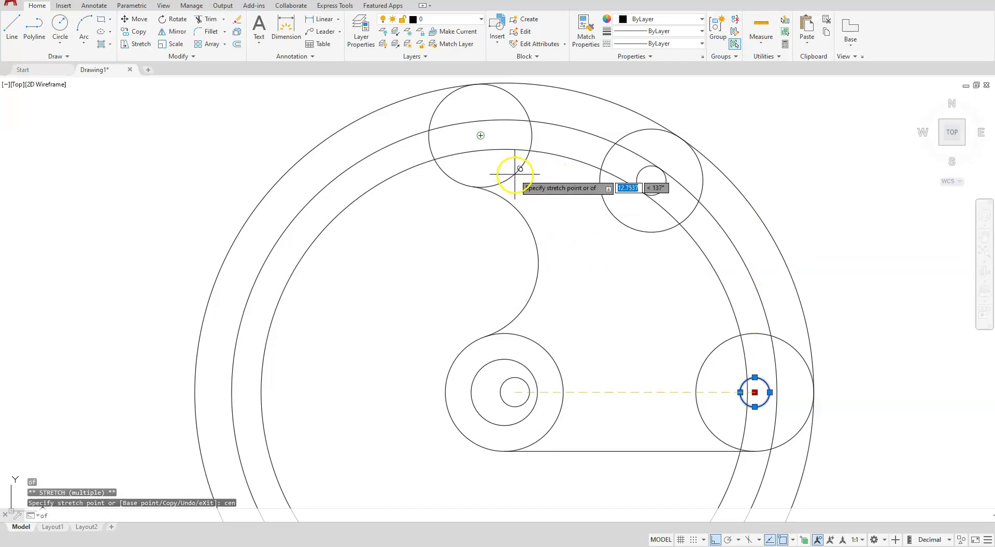
click(518, 170)
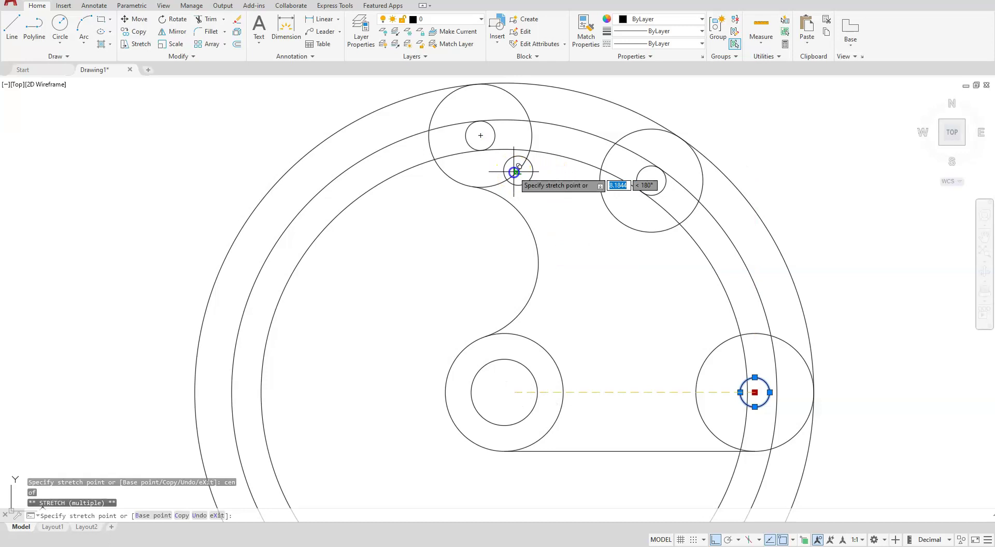
key(Escape)
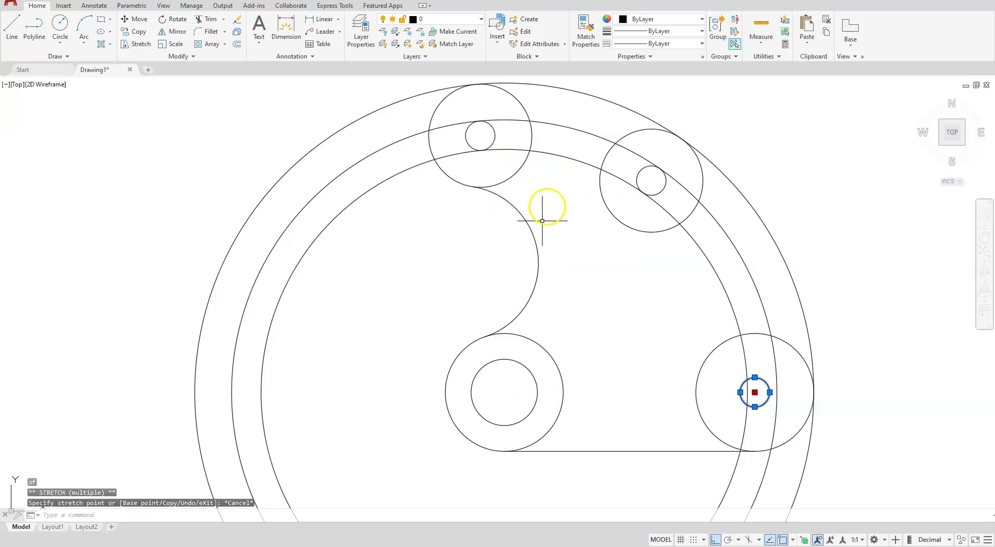
scroll(541, 225, down, 2)
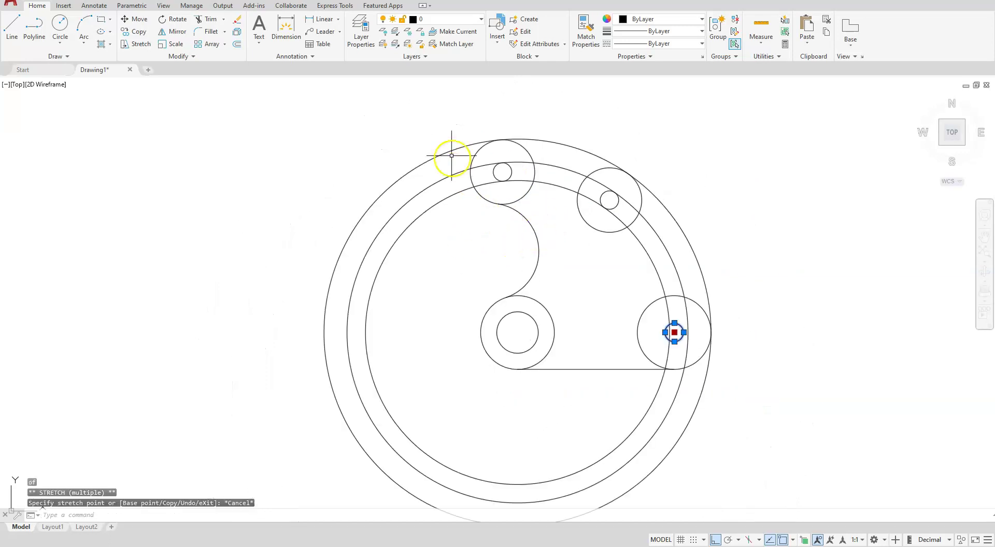
Step: Start trimming the outer circle, then undo it so cutting edges can be chosen first
click(209, 21)
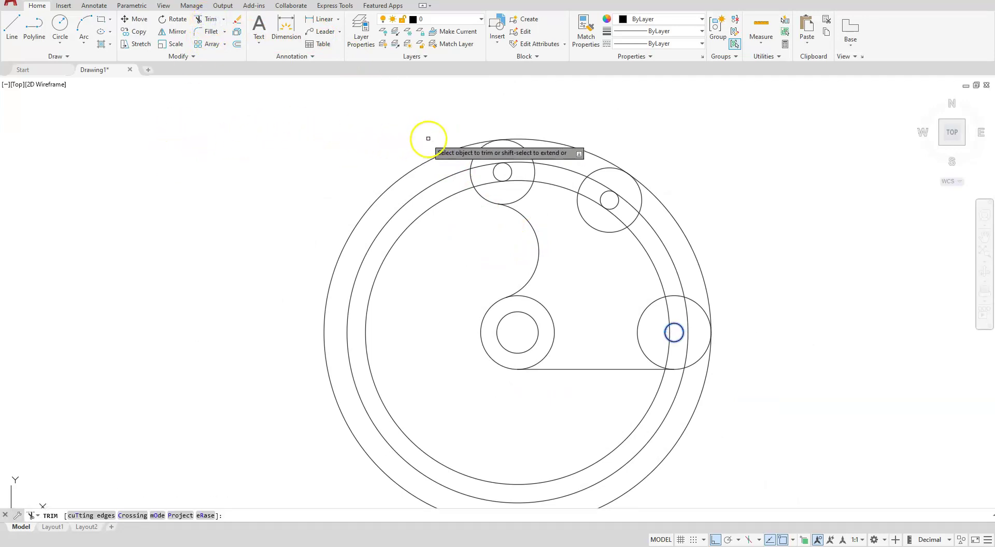
click(456, 150)
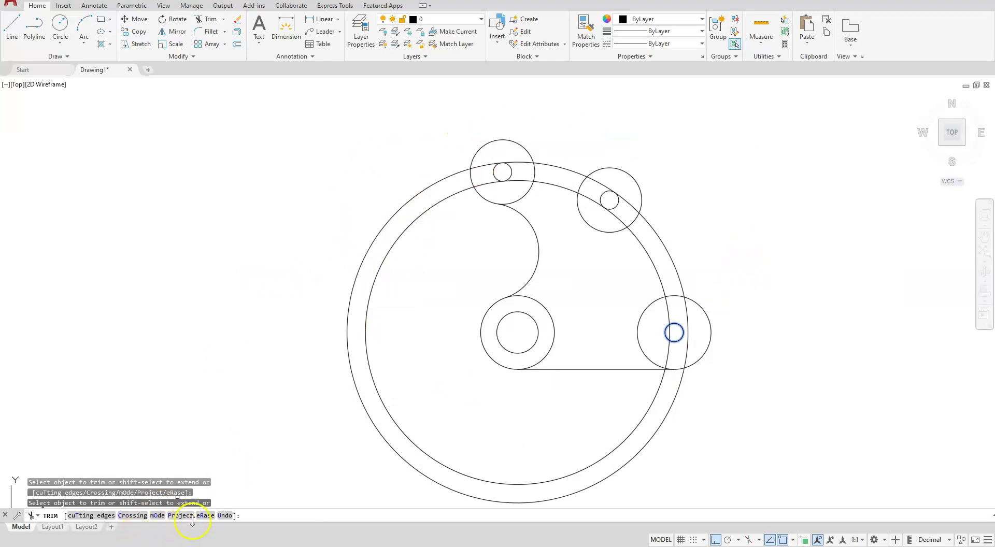
click(224, 516)
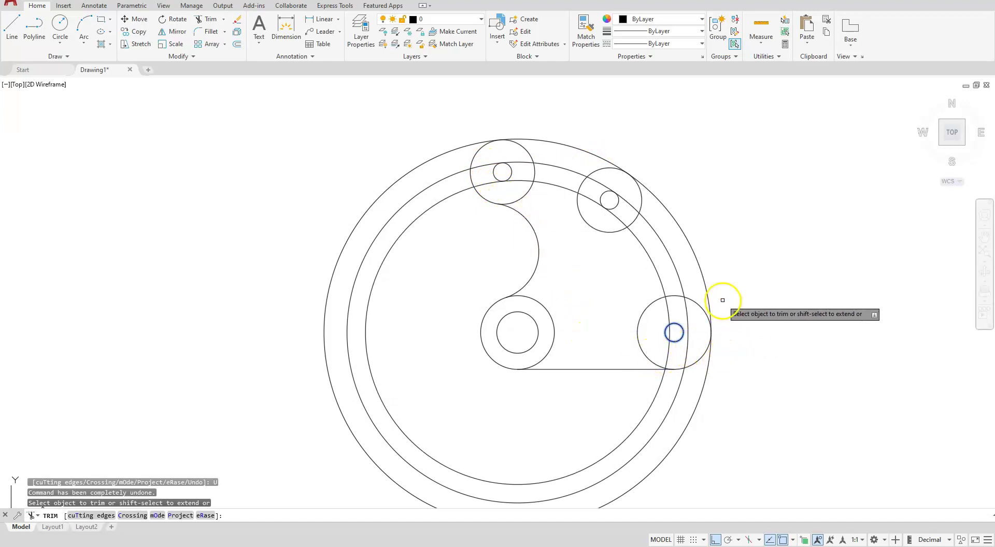
Step: Pick the top-left, top-right and lower-right boss circles plus two small holes as cutting edges
click(92, 516)
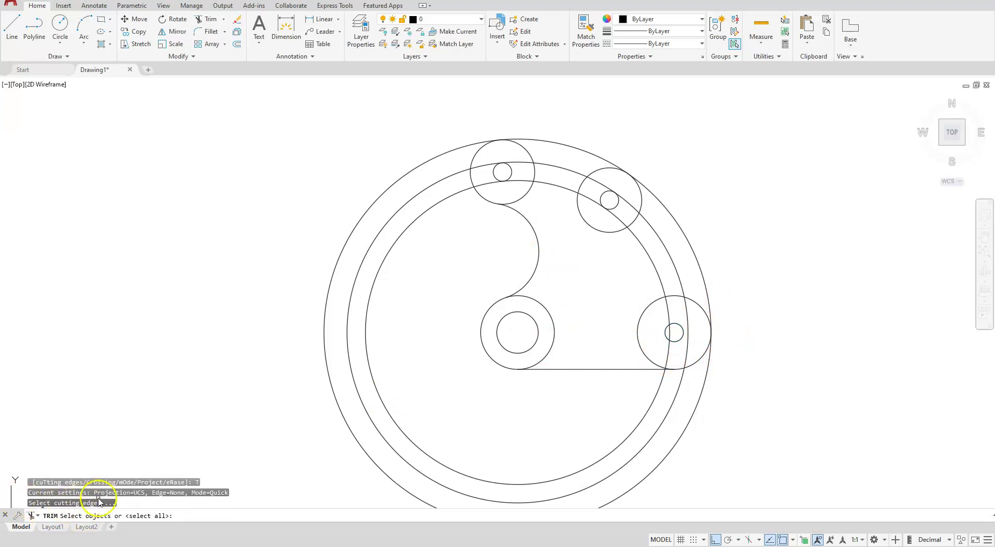
click(477, 155)
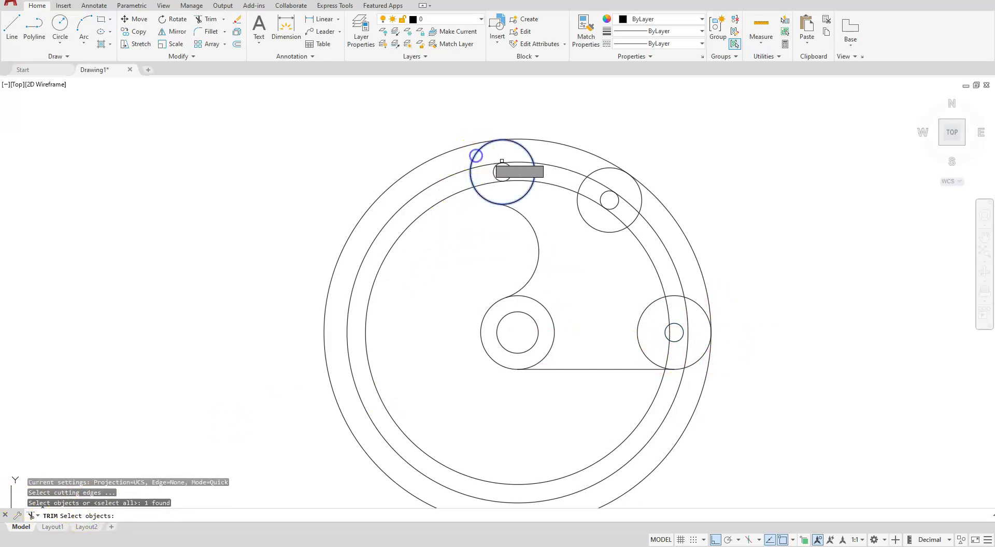
click(599, 172)
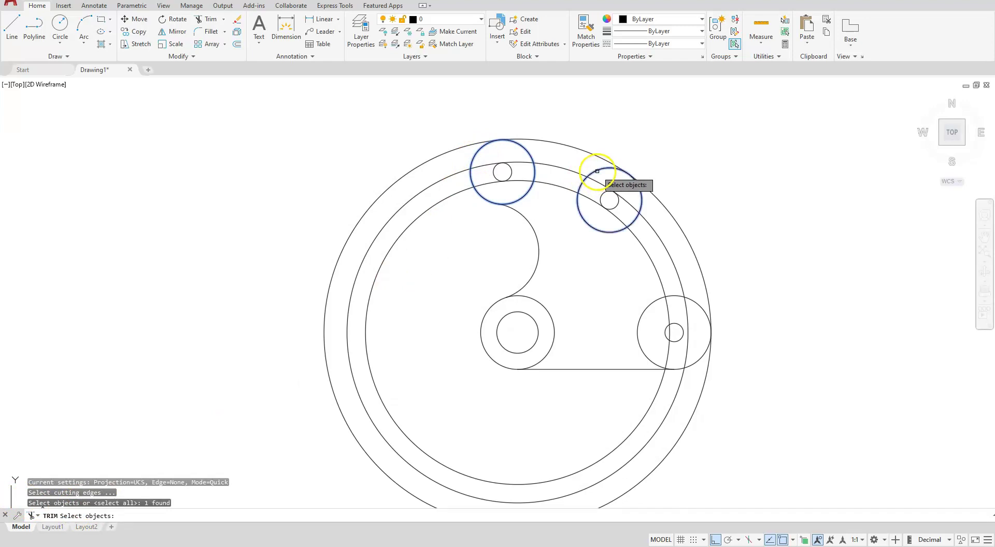
click(659, 301)
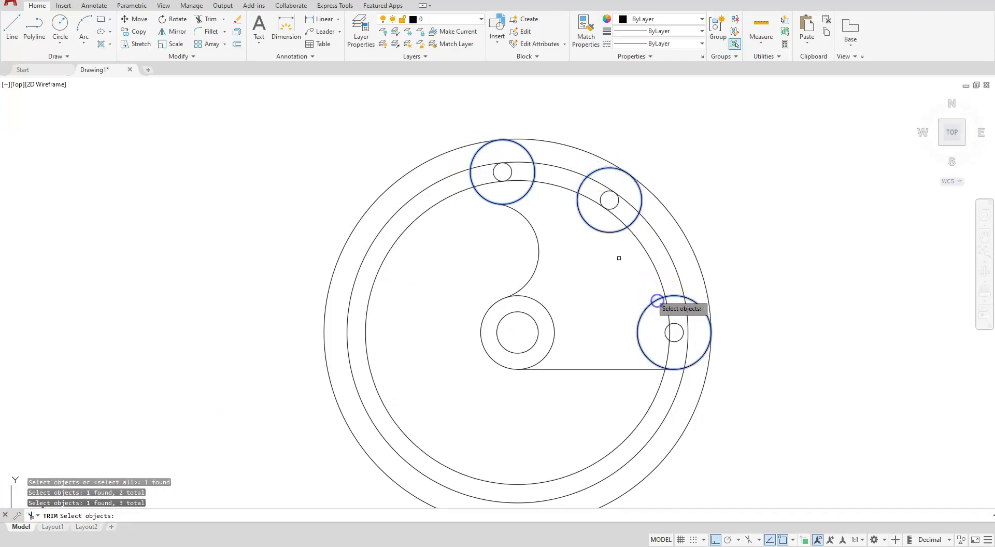
click(510, 173)
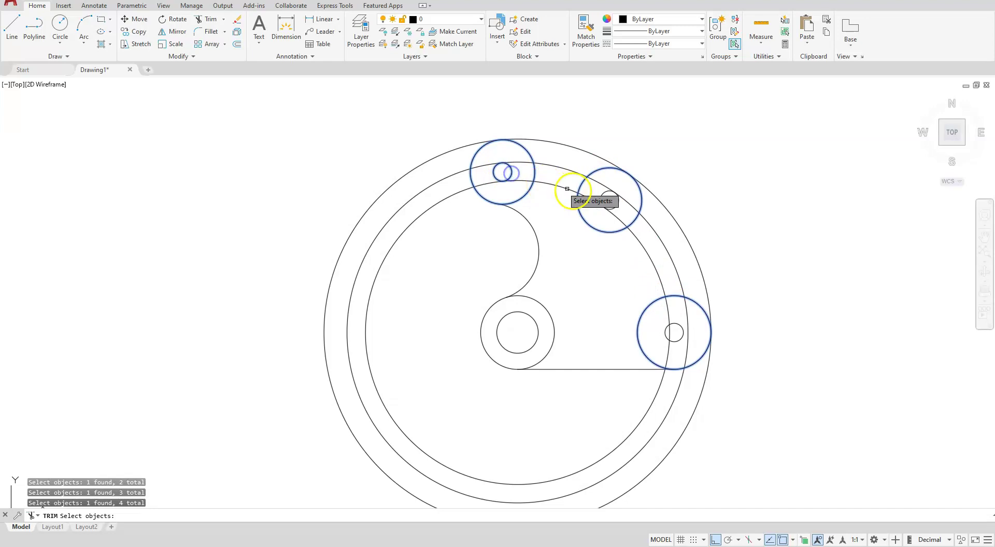
click(601, 194)
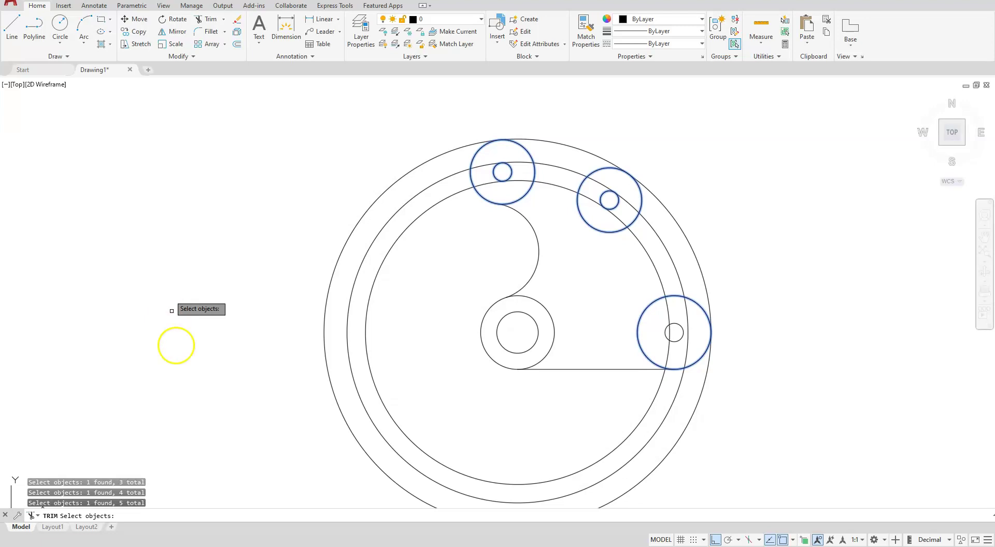
Step: Trim the outer circle's left portion and the inner ring pieces around the lower-left and right bosses
key(Return)
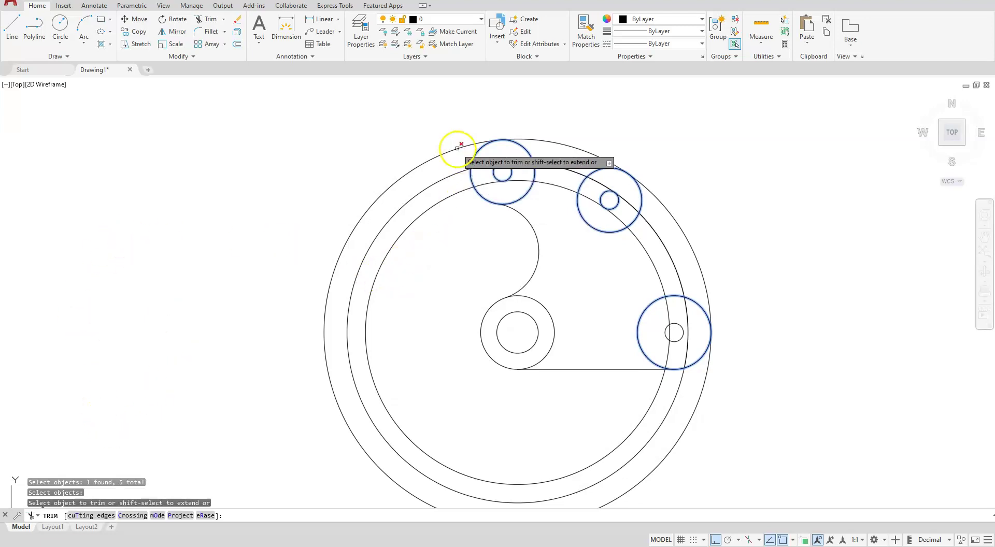
click(457, 148)
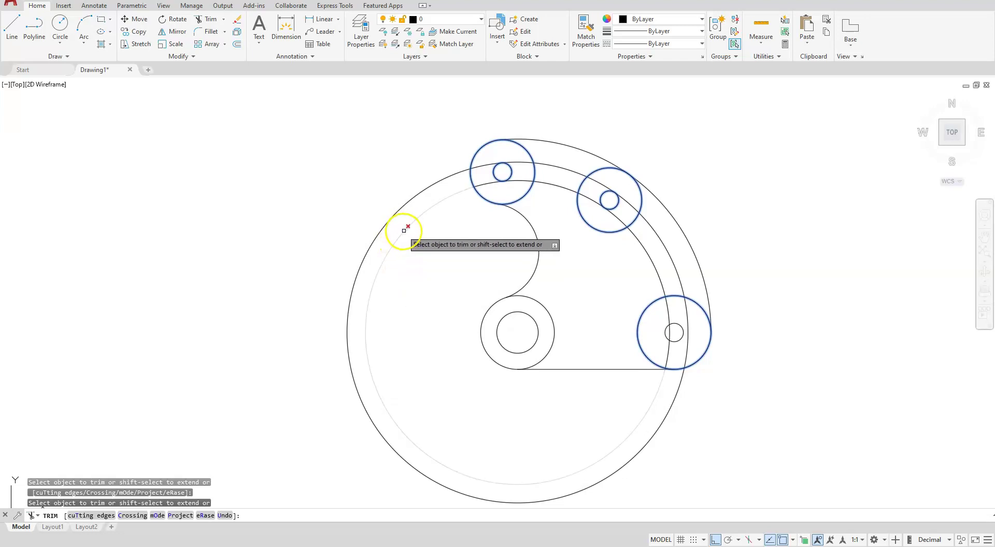
click(403, 230)
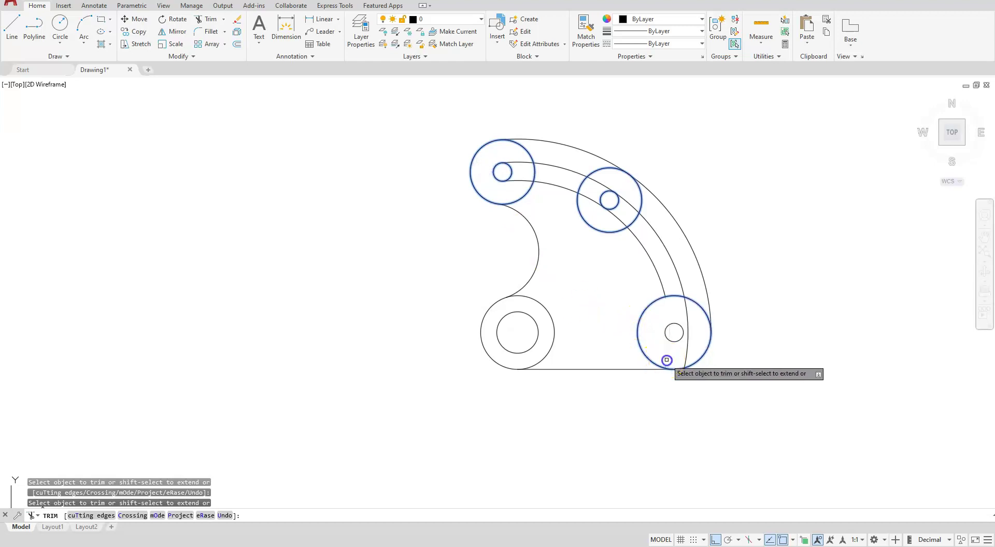
click(659, 278)
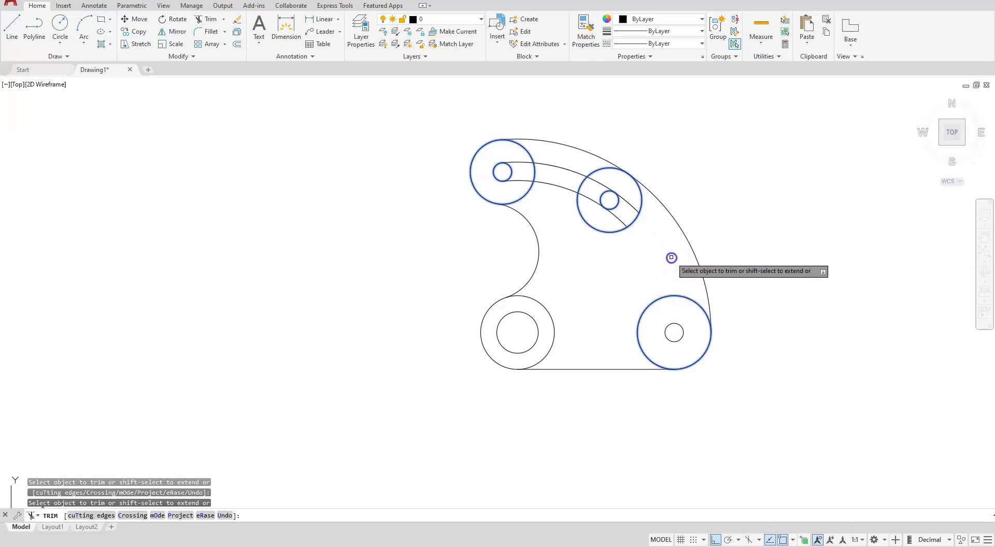
click(620, 220)
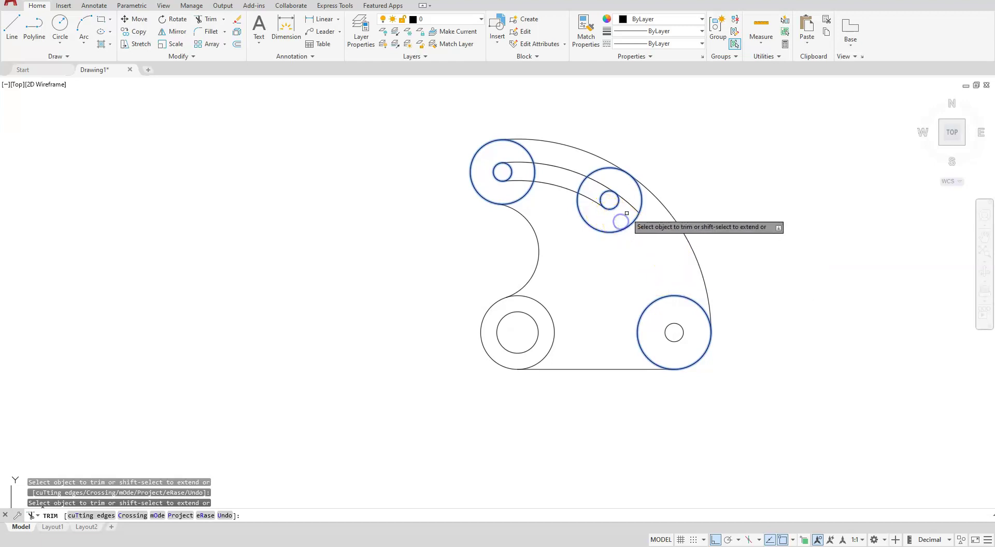
click(634, 209)
click(405, 287)
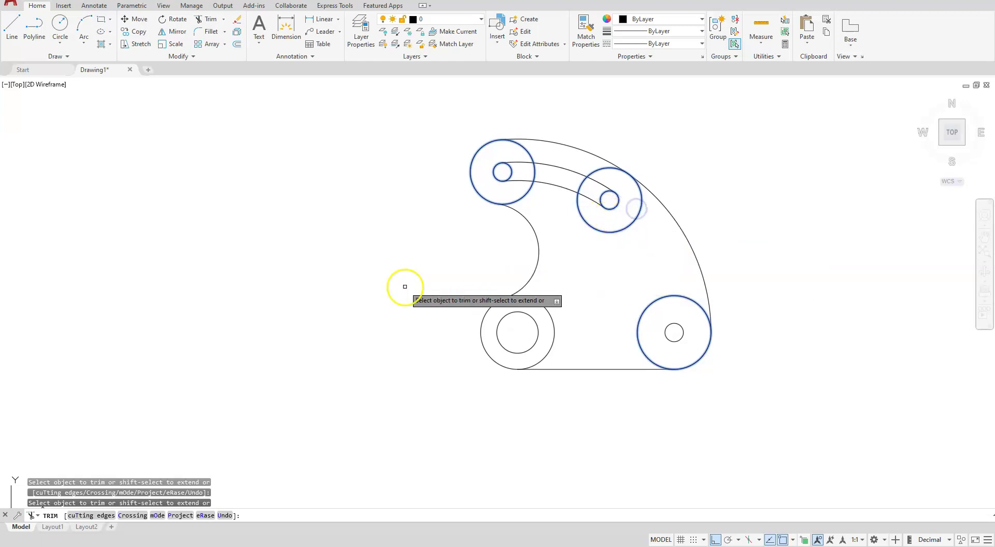
key(Escape)
click(352, 248)
Step: Offset the curved outer edge inward by the hole-centre-to-boss-edge distance
scroll(550, 185, up, 4)
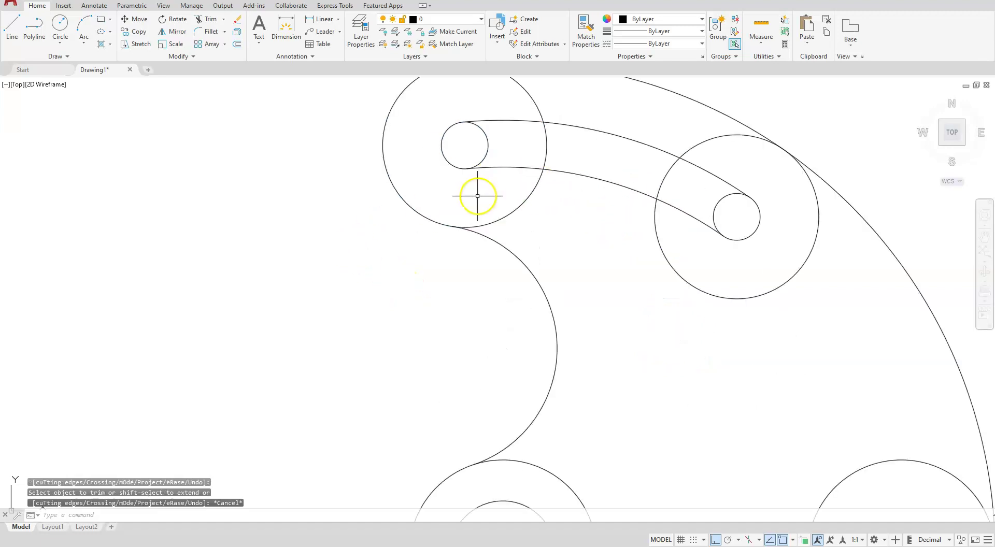
mouse_move(477, 195)
middle_down()
mouse_move(507, 338)
mouse_move(551, 255)
middle_up()
scroll(471, 329, down, 3)
scroll(484, 337, up, 1)
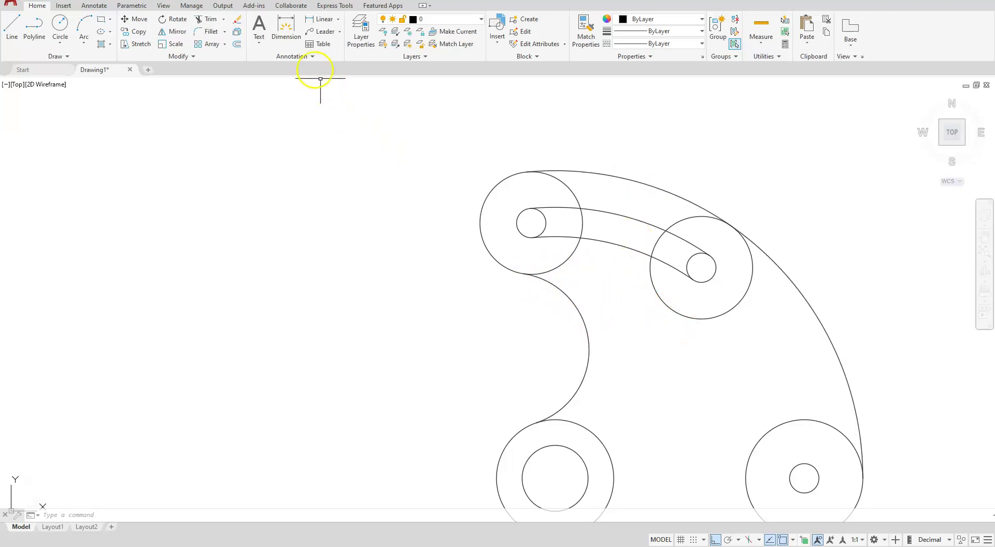
click(236, 48)
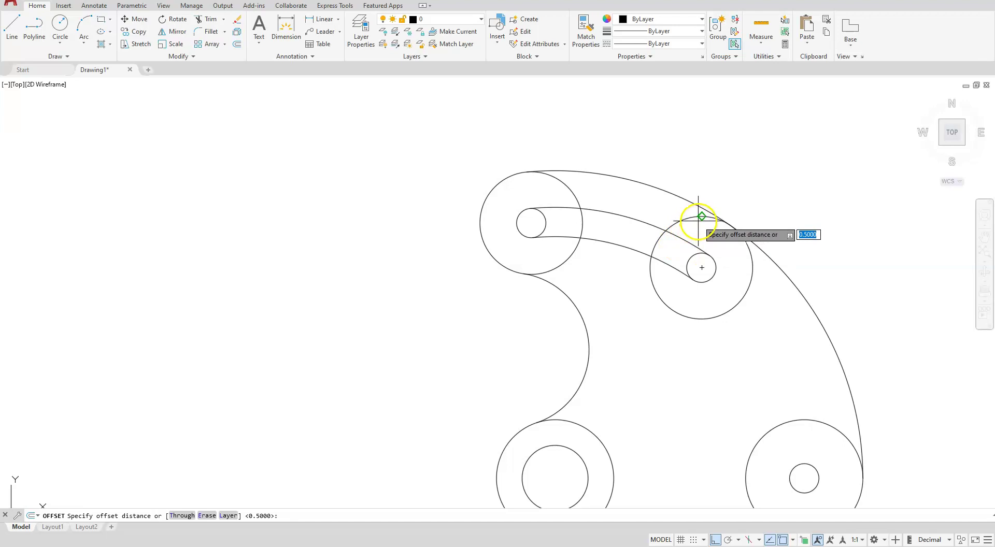
click(701, 268)
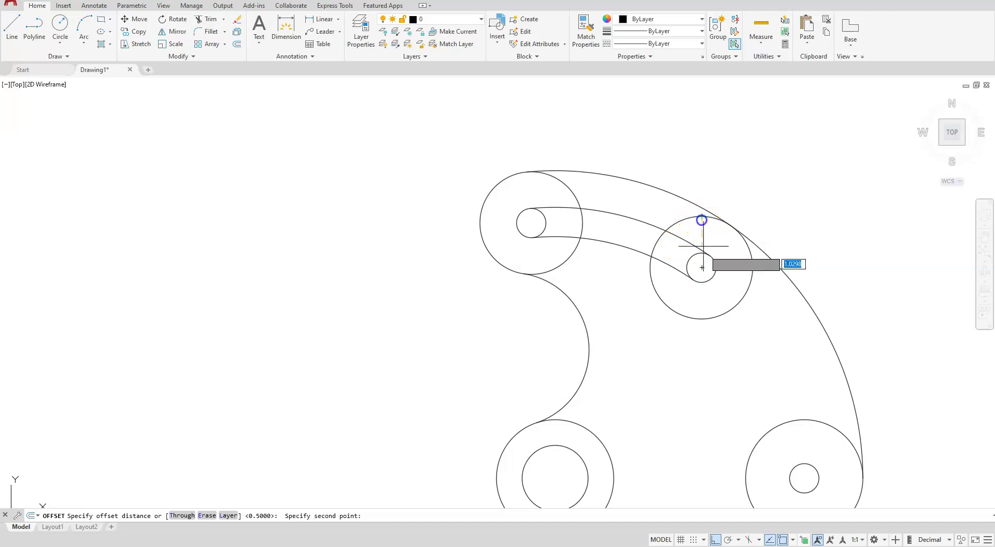
click(702, 319)
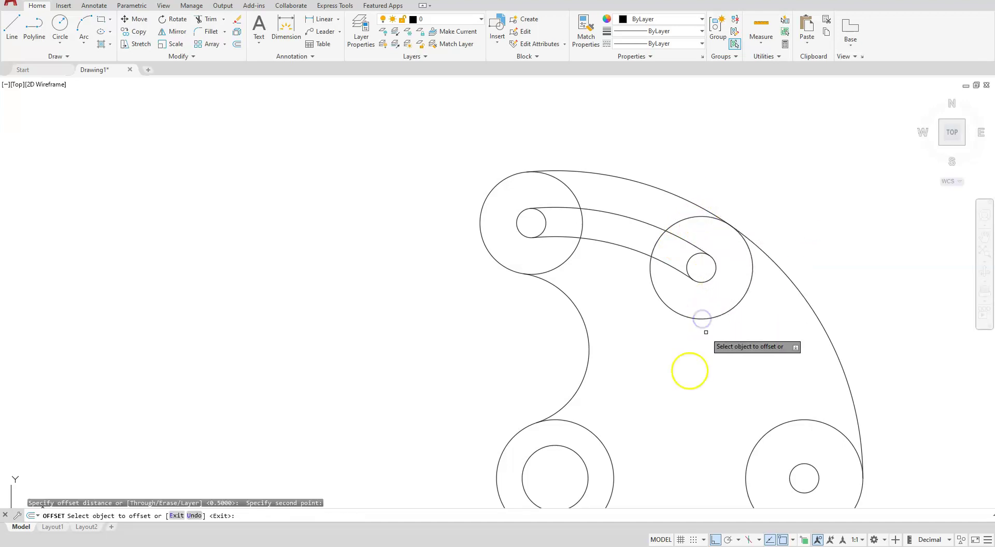
click(810, 300)
click(644, 377)
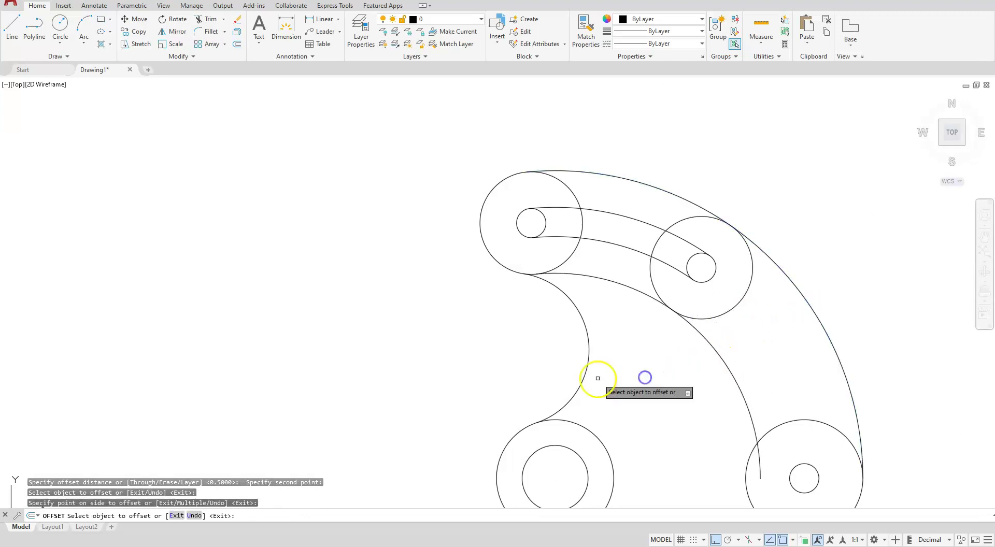
key(Escape)
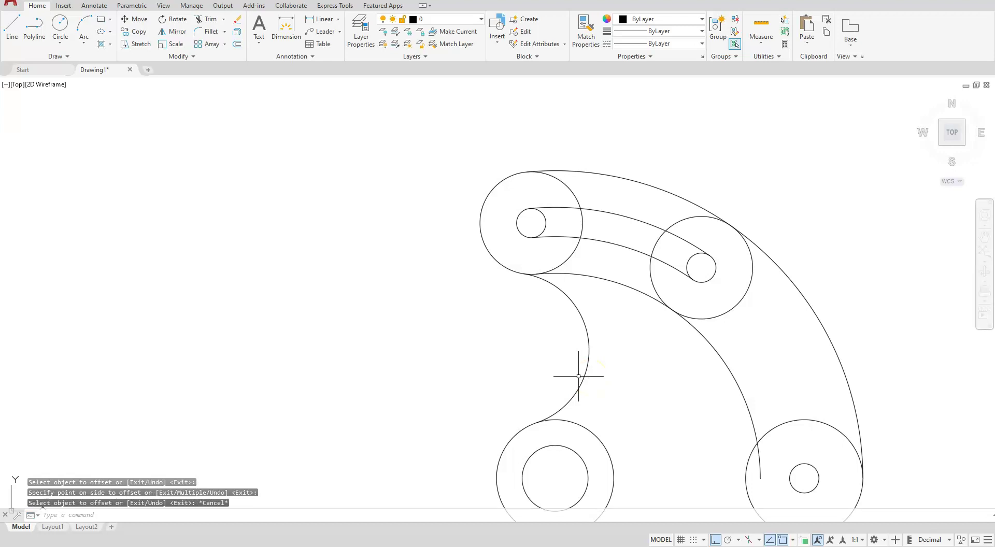
Step: Trim the leftover boss and hole arcs around the slot, giving it rounded ends
click(204, 22)
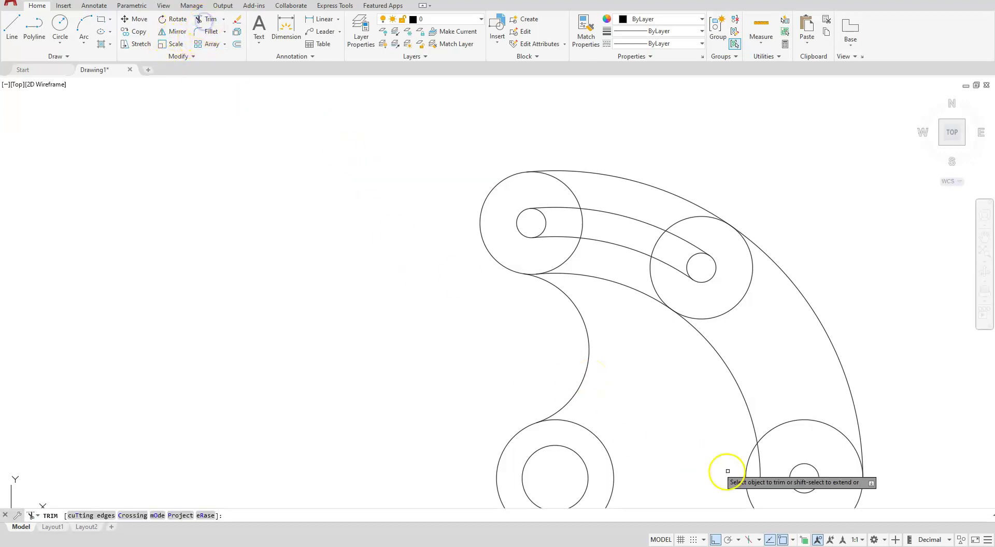
click(759, 472)
click(746, 412)
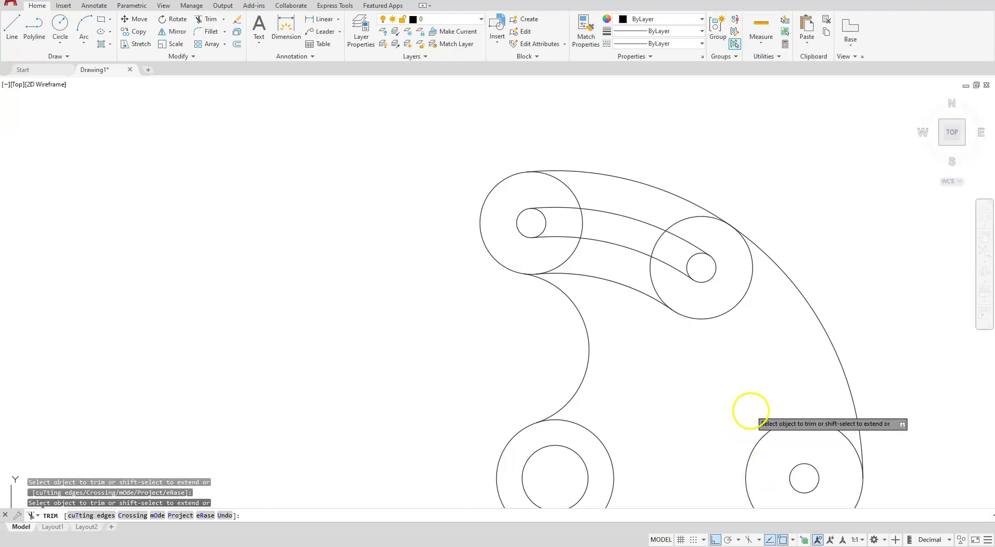
click(658, 241)
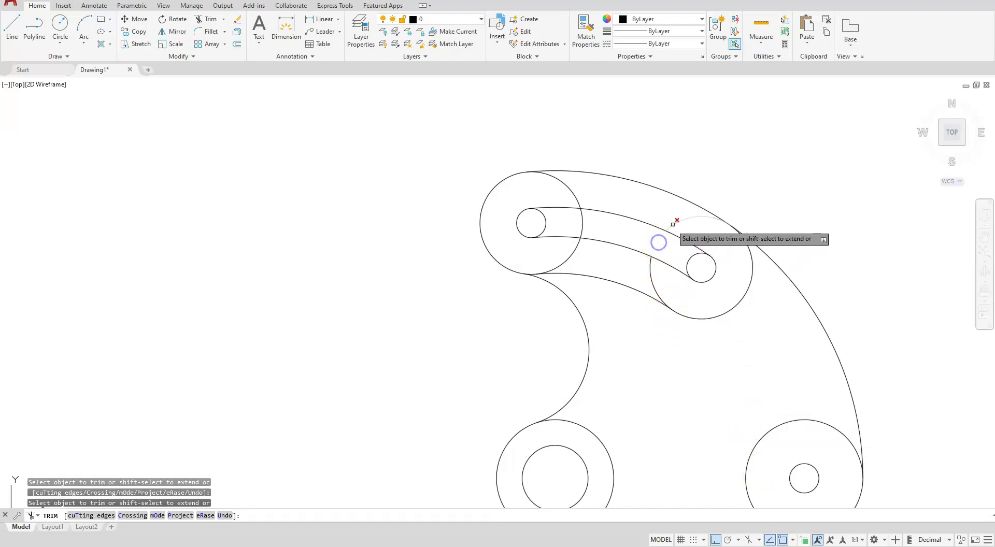
click(650, 275)
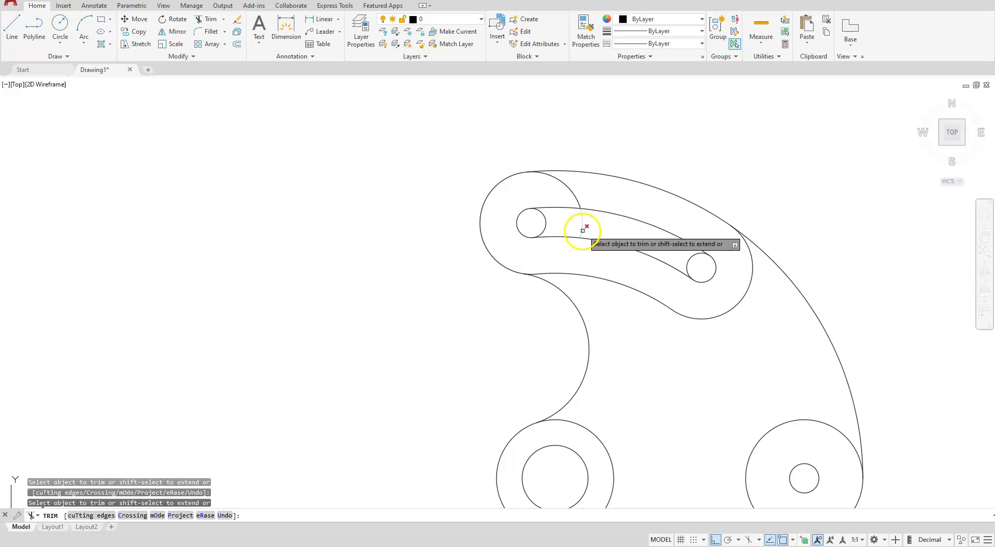
click(574, 200)
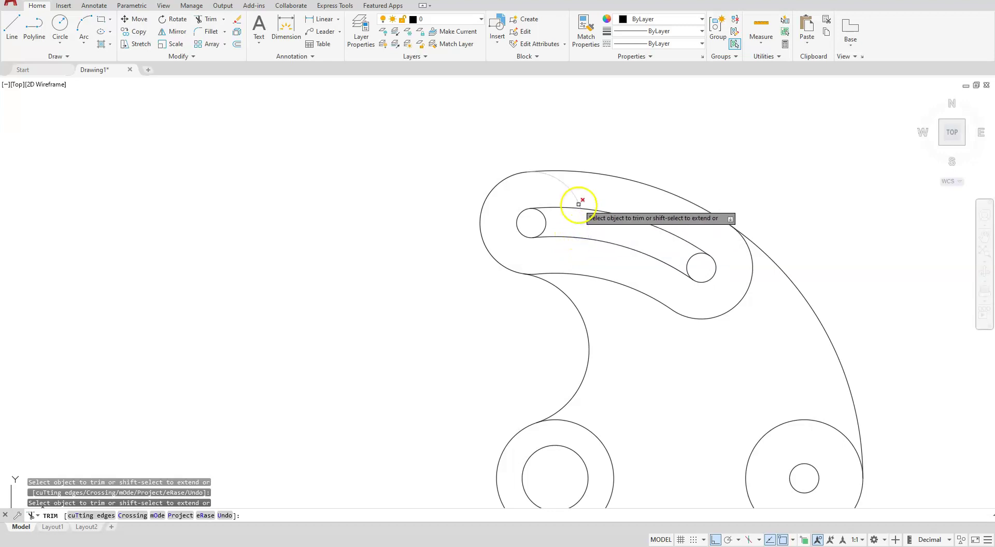
click(546, 227)
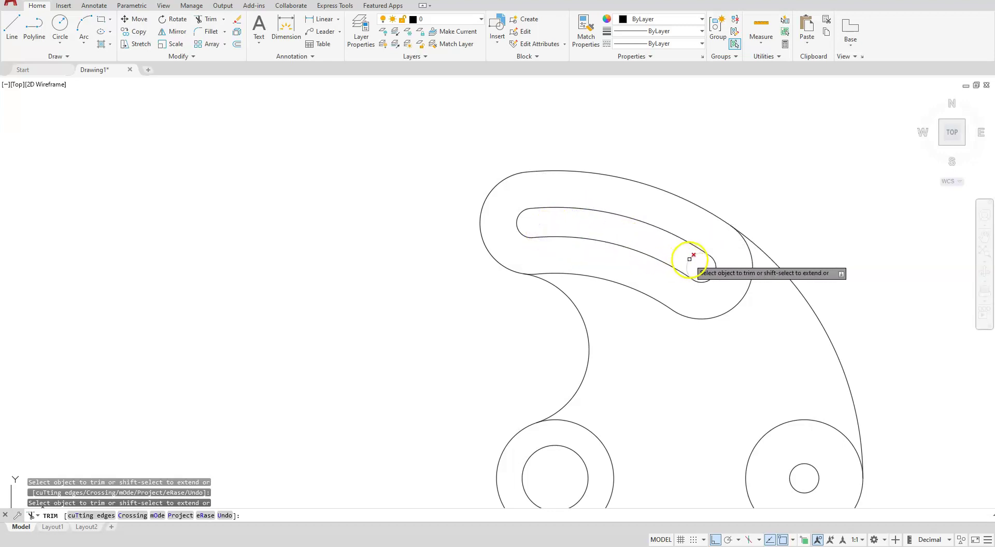
key(Escape)
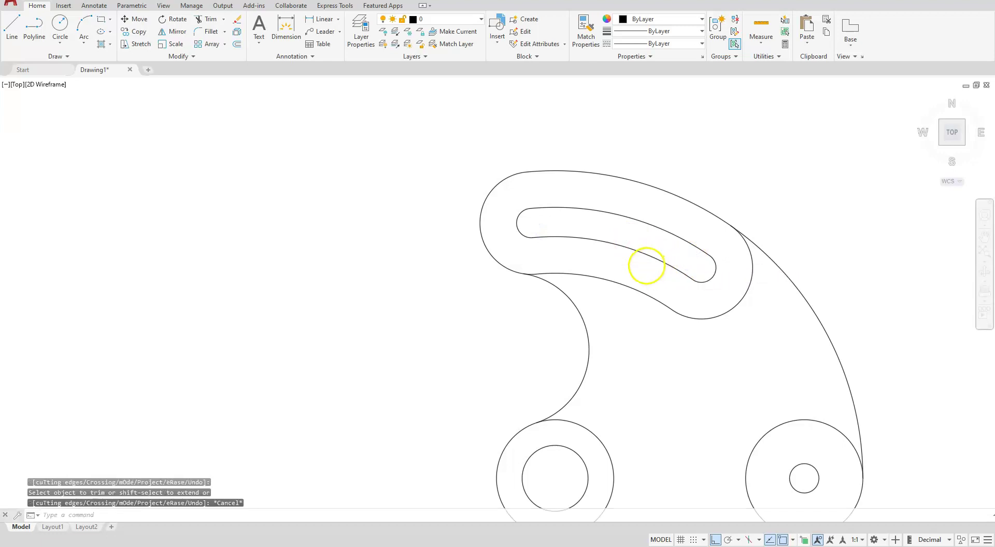
scroll(643, 264, down, 2)
middle_drag(650, 350, 423, 327)
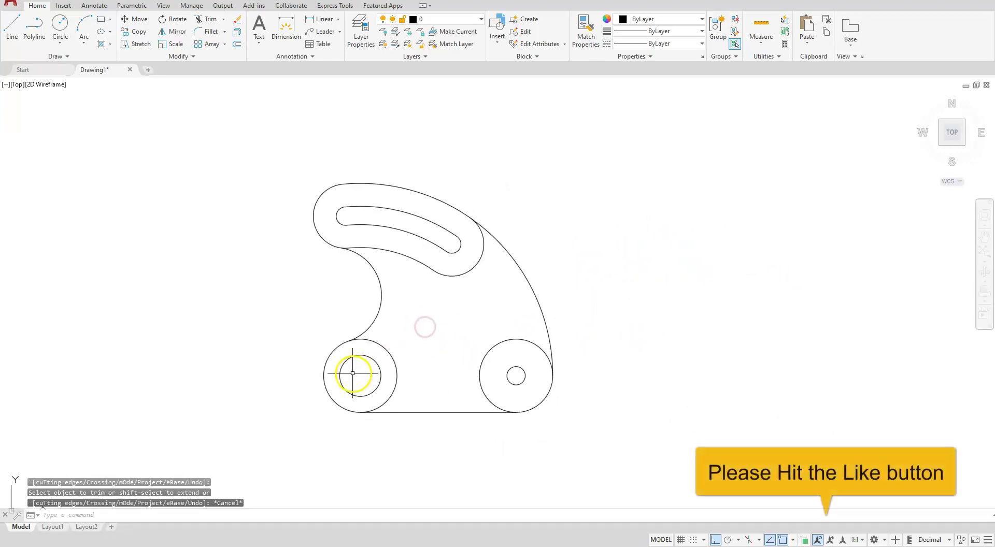